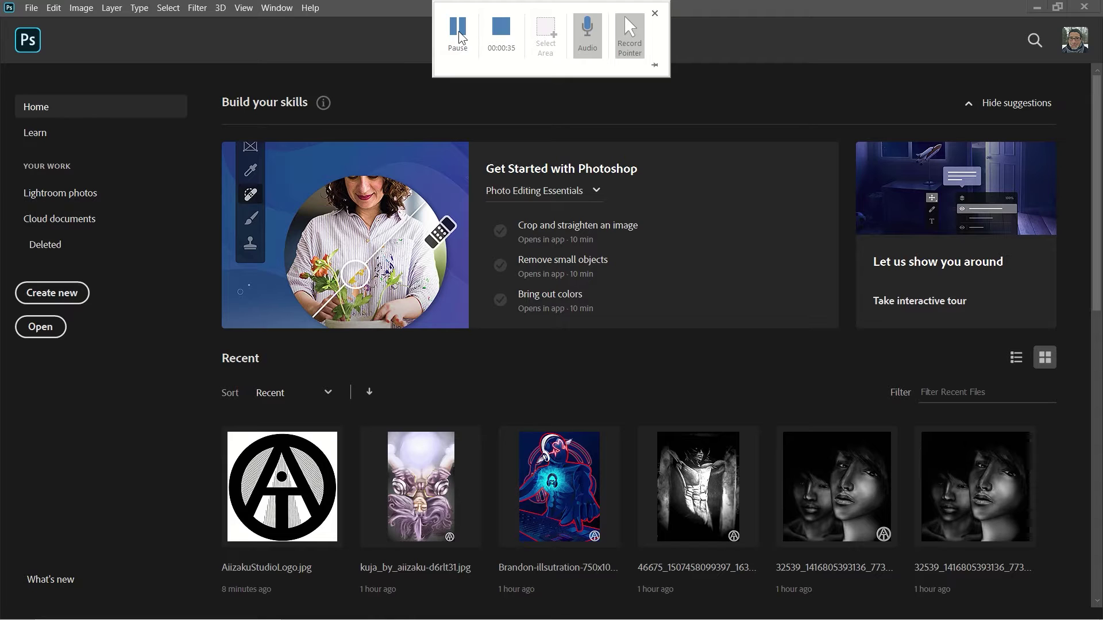
{"action": "left_click", "coordinate": [32, 8]}
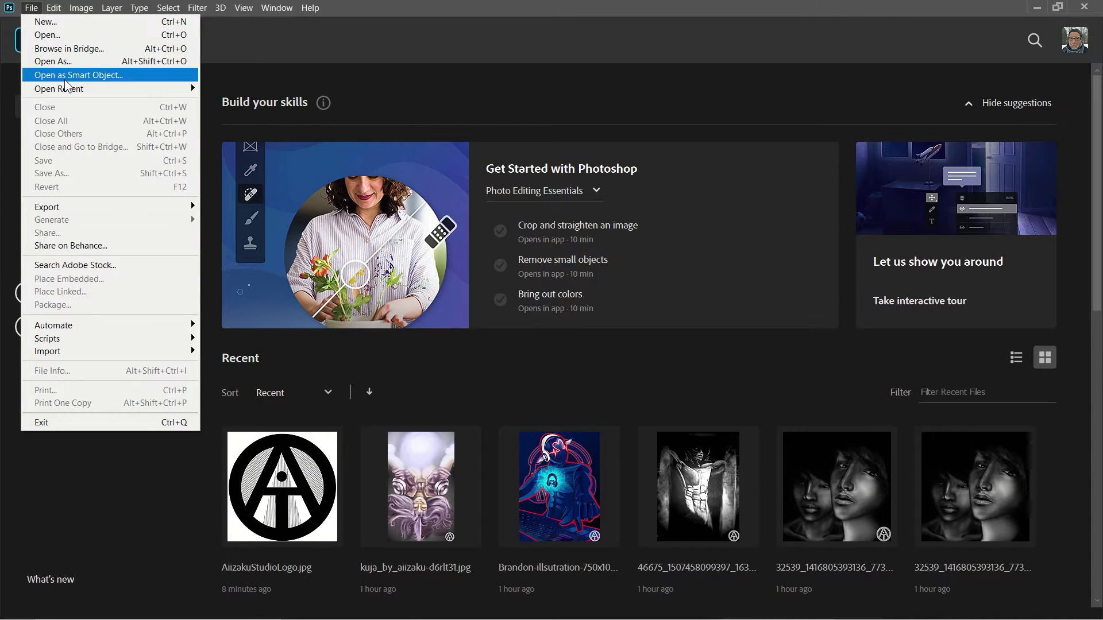
{"action": "left_click", "coordinate": [50, 37]}
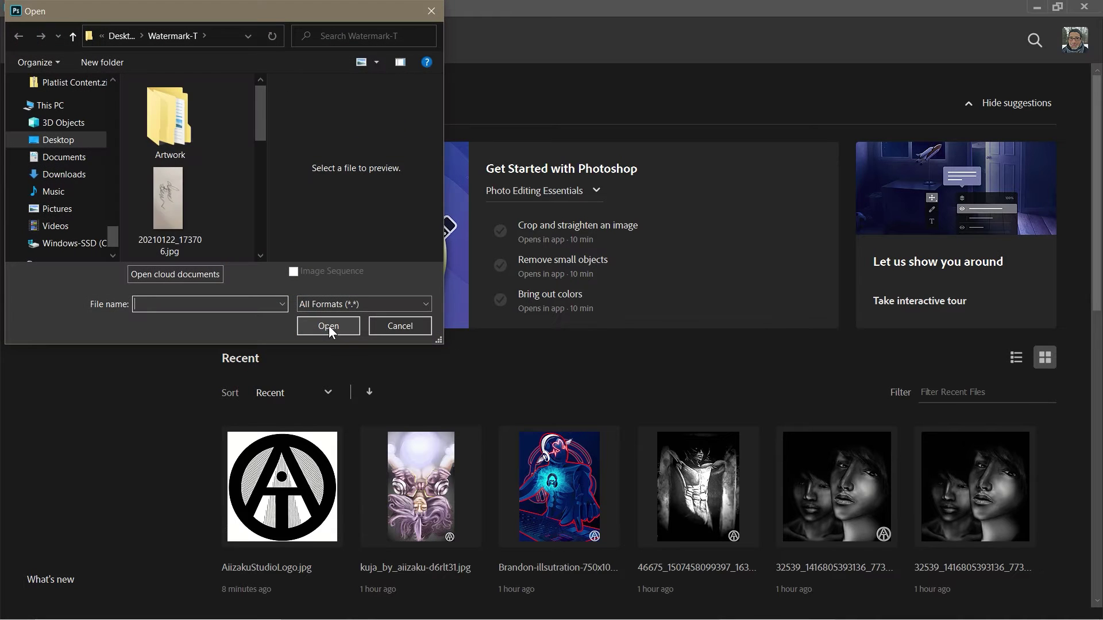
{"action": "double_click", "coordinate": [185, 117]}
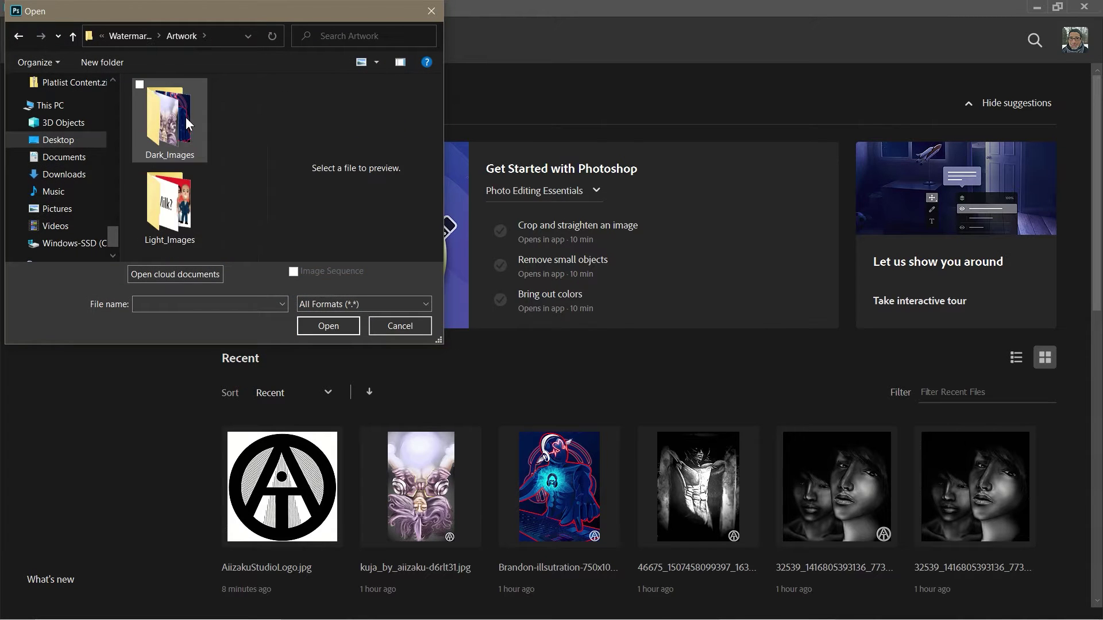
{"action": "left_click", "coordinate": [185, 117]}
{"action": "double_click", "coordinate": [185, 118]}
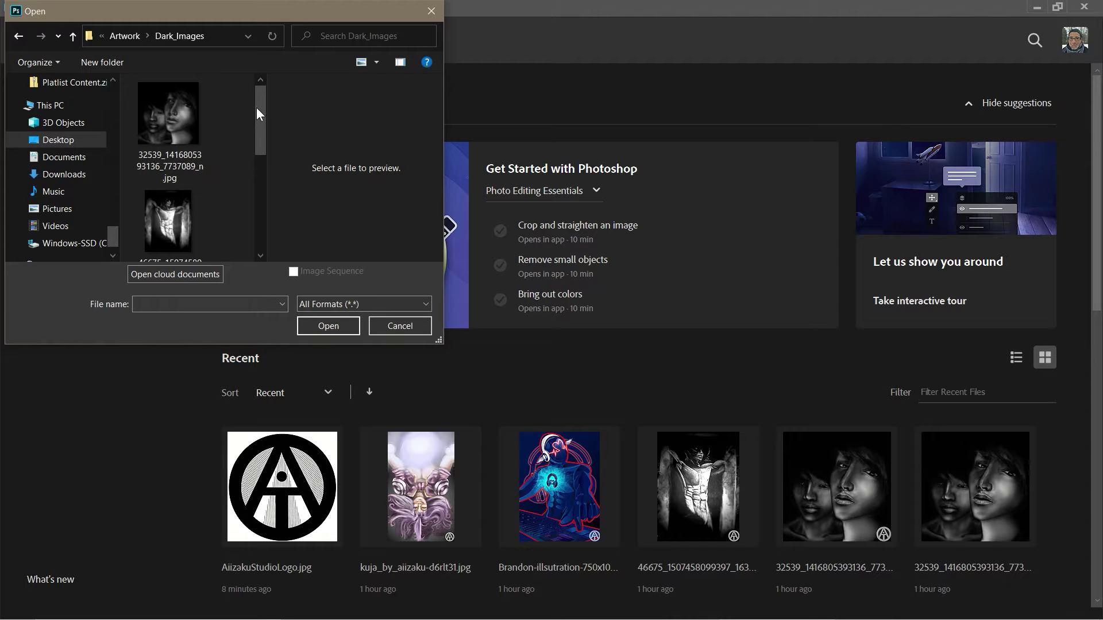
{"action": "mouse_move", "coordinate": [257, 99]}
{"action": "left_mouse_down"}
{"action": "mouse_move", "coordinate": [274, 186]}
{"action": "mouse_move", "coordinate": [264, 221]}
{"action": "mouse_move", "coordinate": [270, 102]}
{"action": "left_mouse_up"}
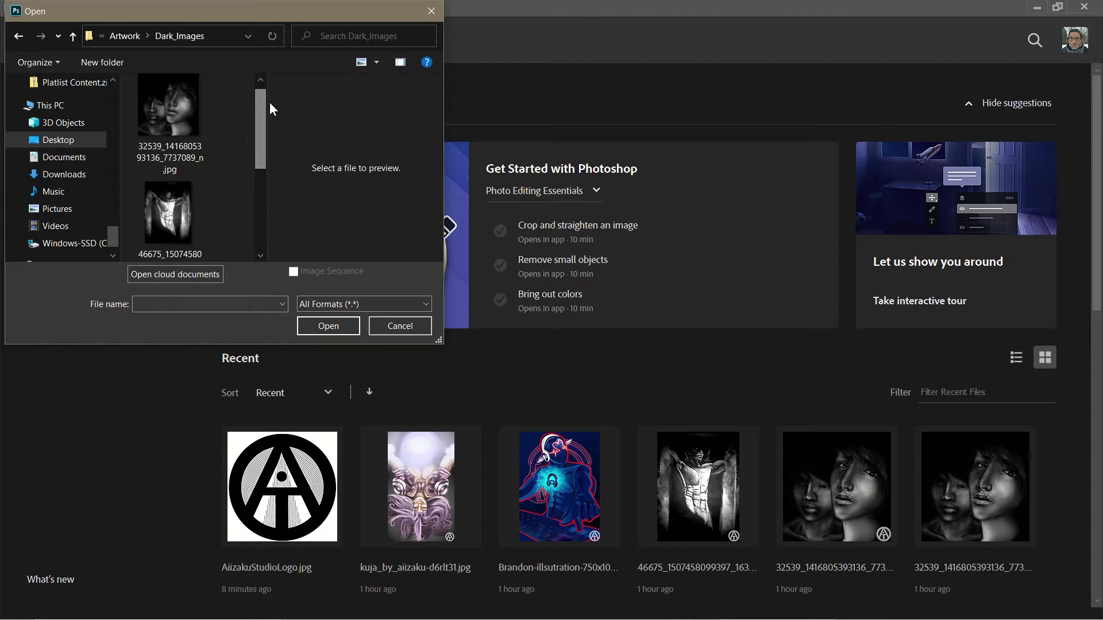
{"action": "left_click", "coordinate": [160, 107]}
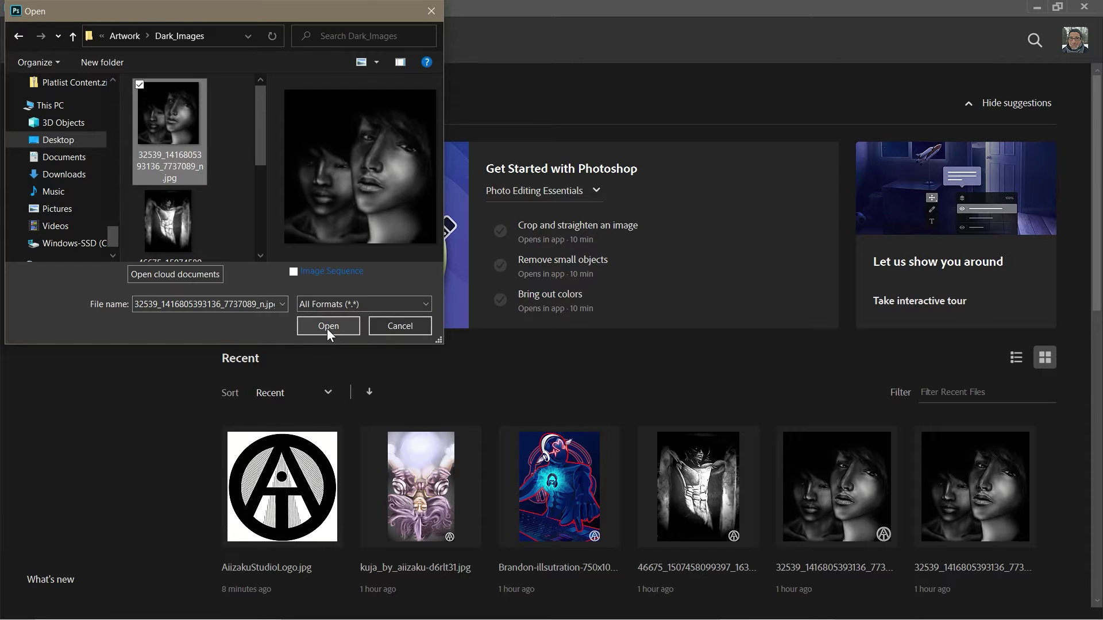
{"action": "left_click", "coordinate": [329, 331]}
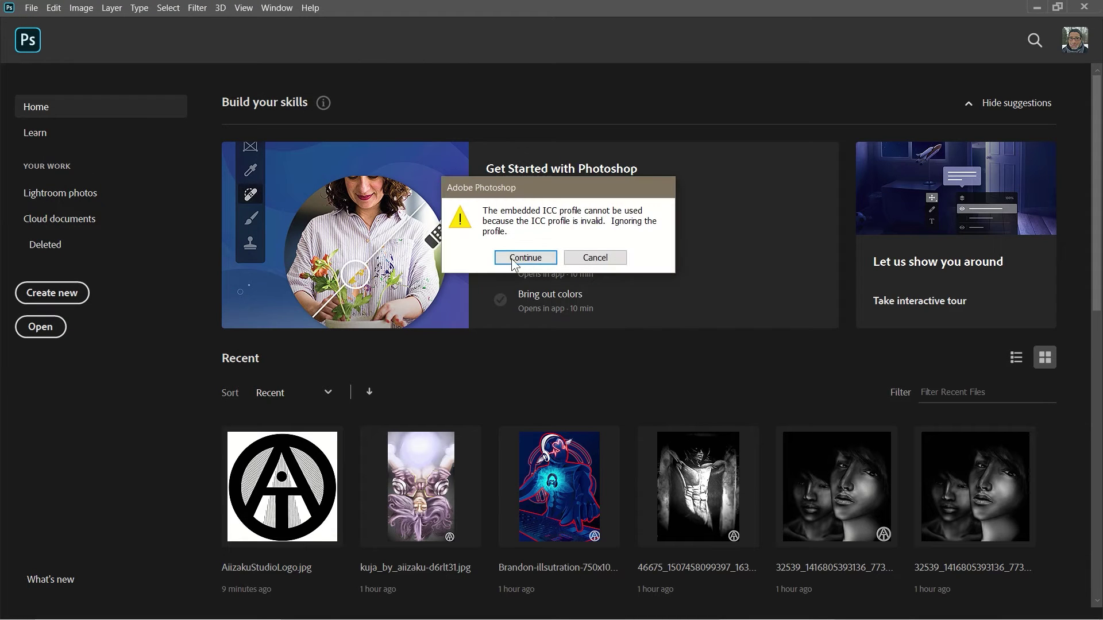
{"action": "left_click", "coordinate": [514, 259]}
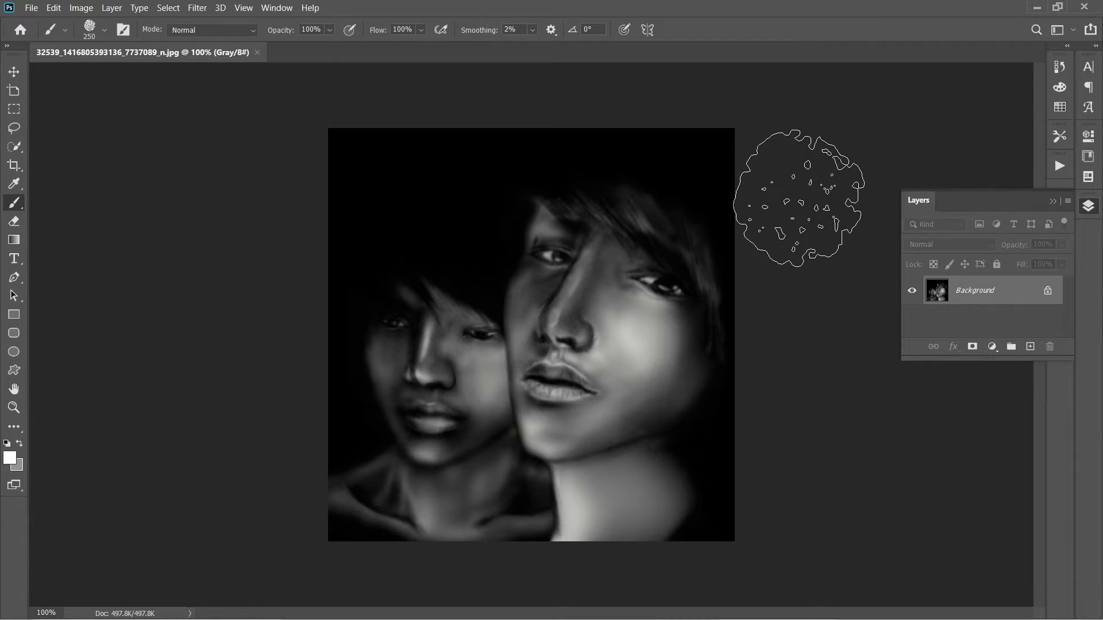
Step: Show the Actions list and delete the existing WatermarkWHT action
{"action": "left_click", "coordinate": [278, 8]}
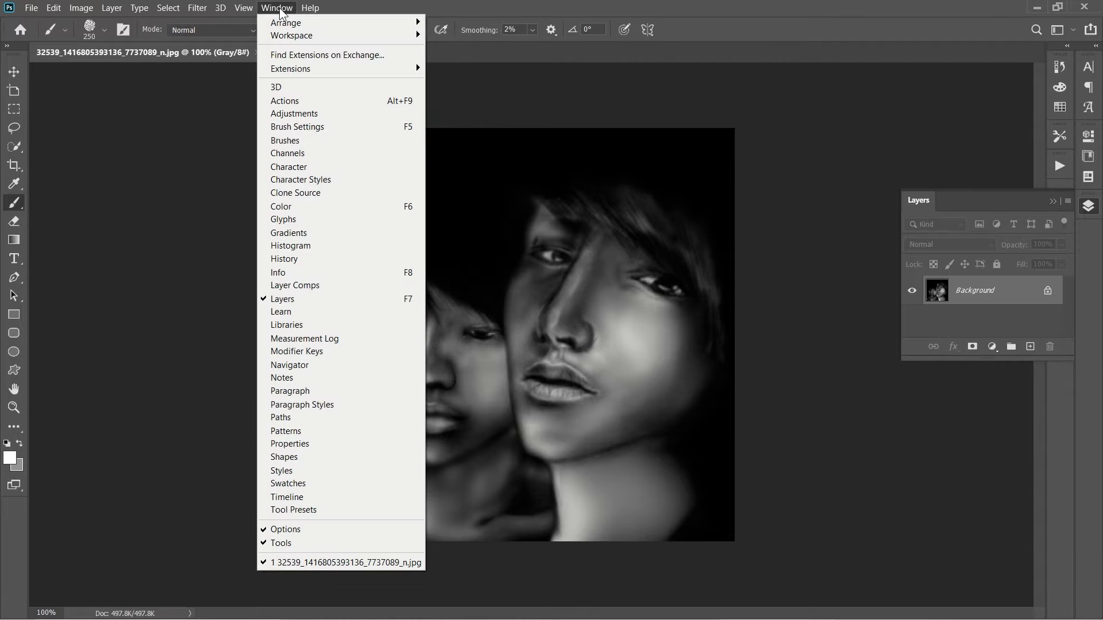
{"action": "left_click", "coordinate": [279, 102]}
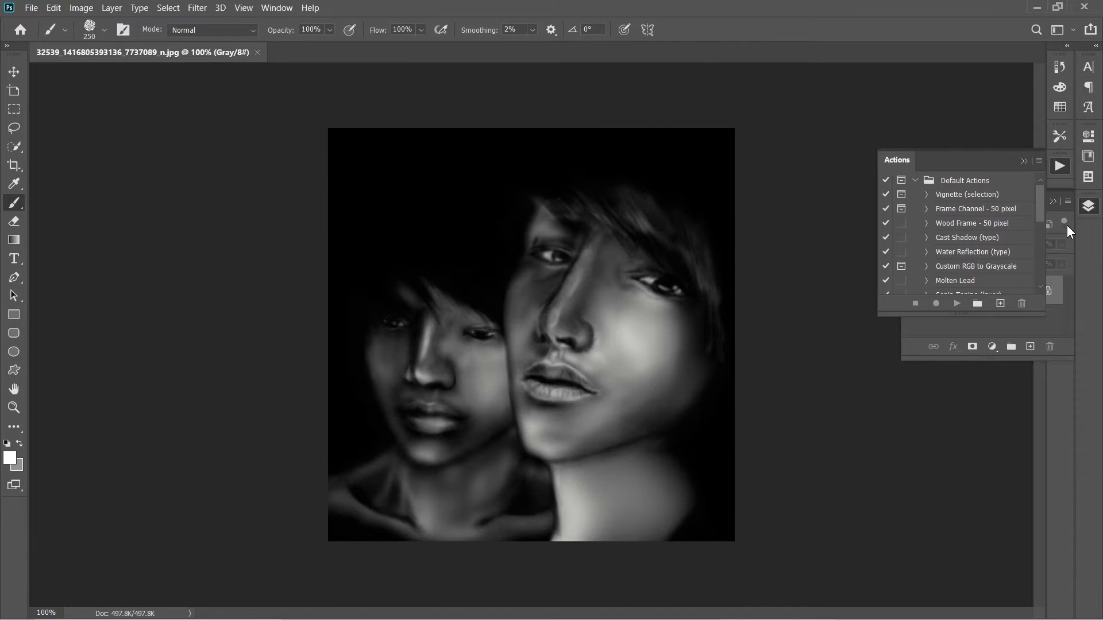
{"action": "left_click_drag", "start_coordinate": [1041, 199], "coordinate": [1034, 237]}
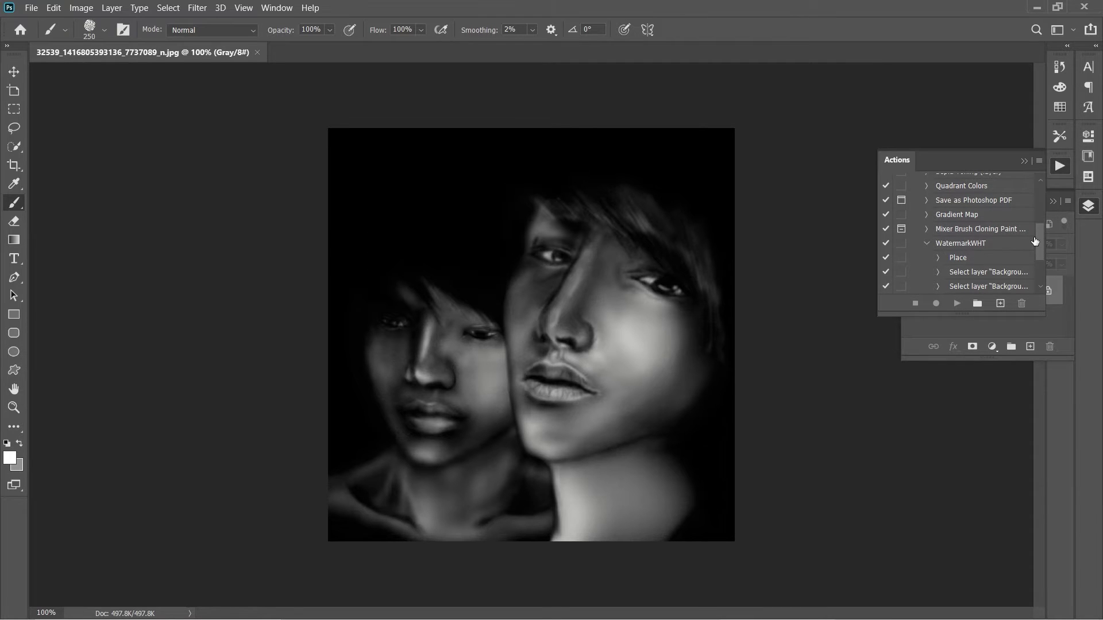
{"action": "left_click", "coordinate": [962, 246]}
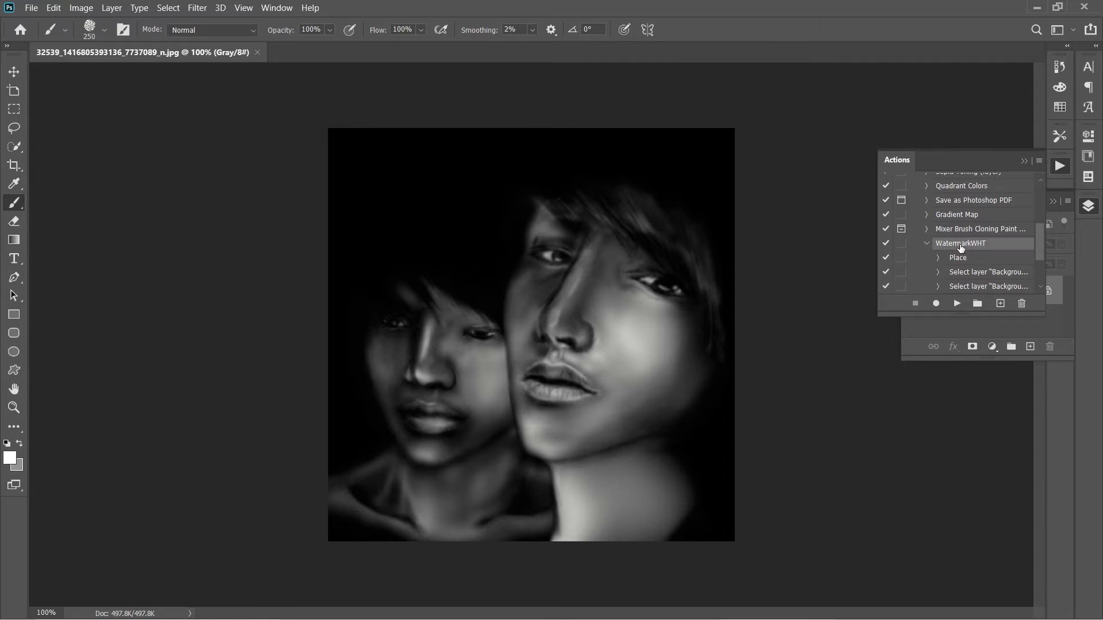
{"action": "left_click", "coordinate": [1021, 305]}
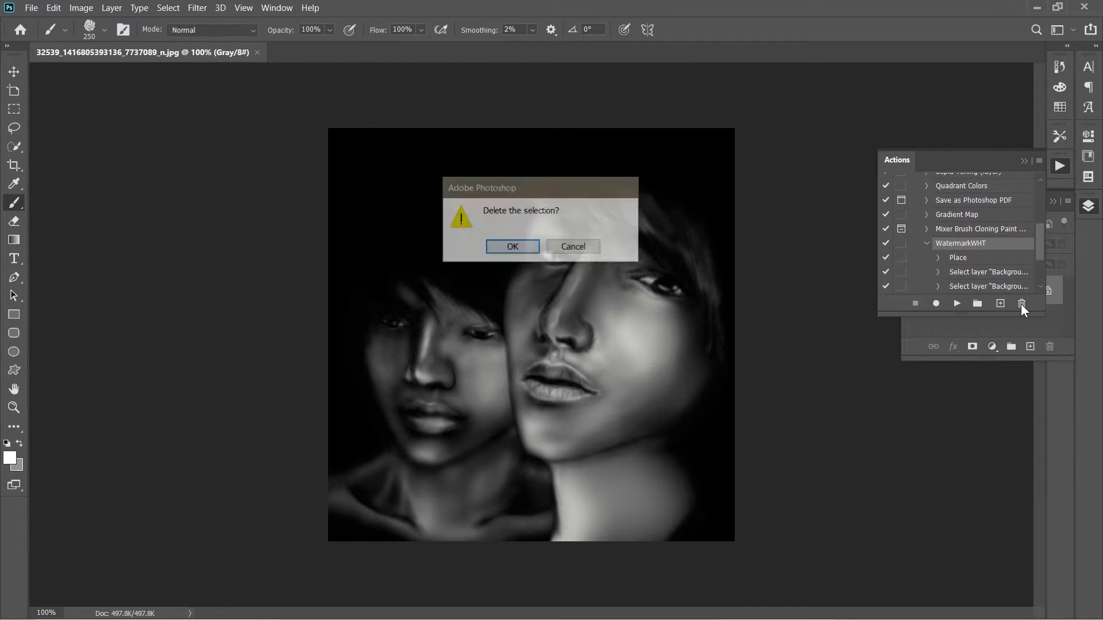
{"action": "left_click", "coordinate": [524, 249]}
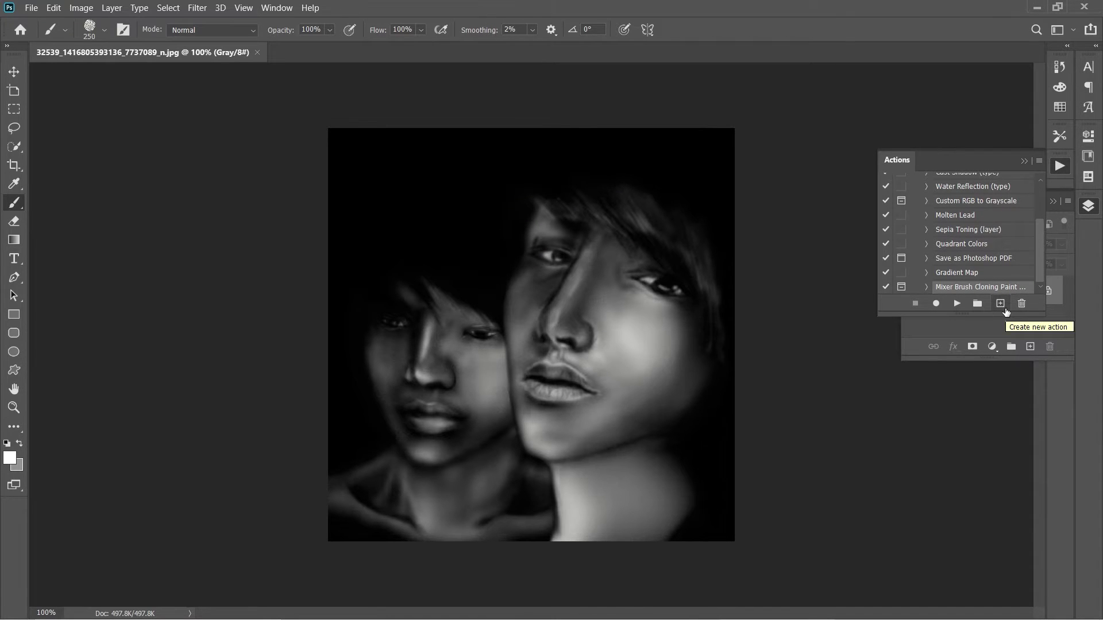
Step: Create a new action named WatermarkWHT in the Default Actions set and start recording it
{"action": "left_click", "coordinate": [1000, 303]}
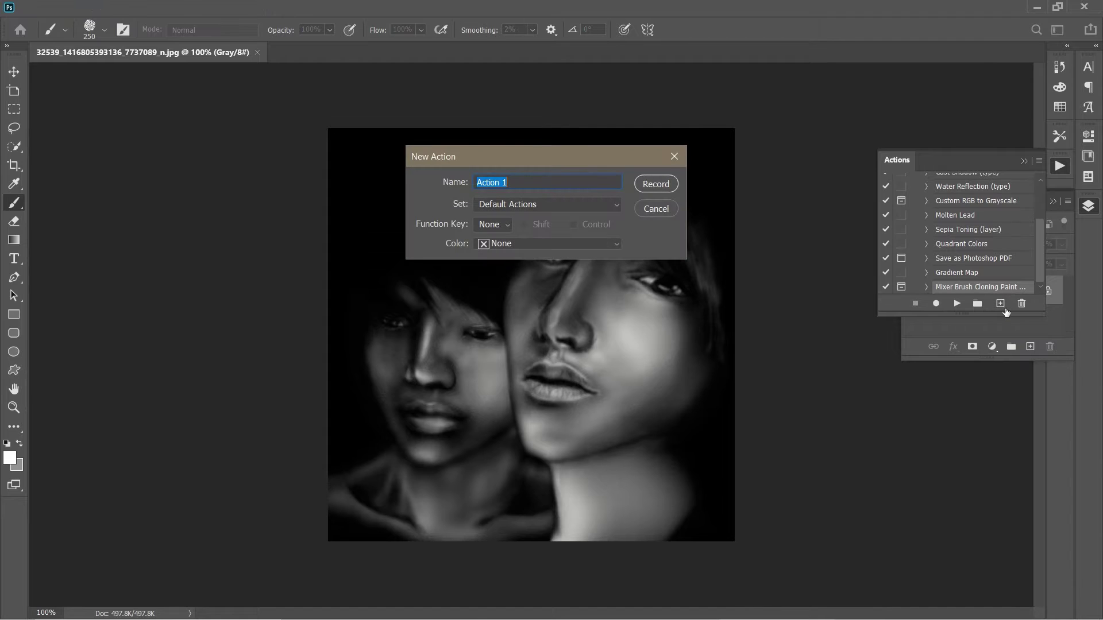
{"action": "key", "text": "BackSpace"}
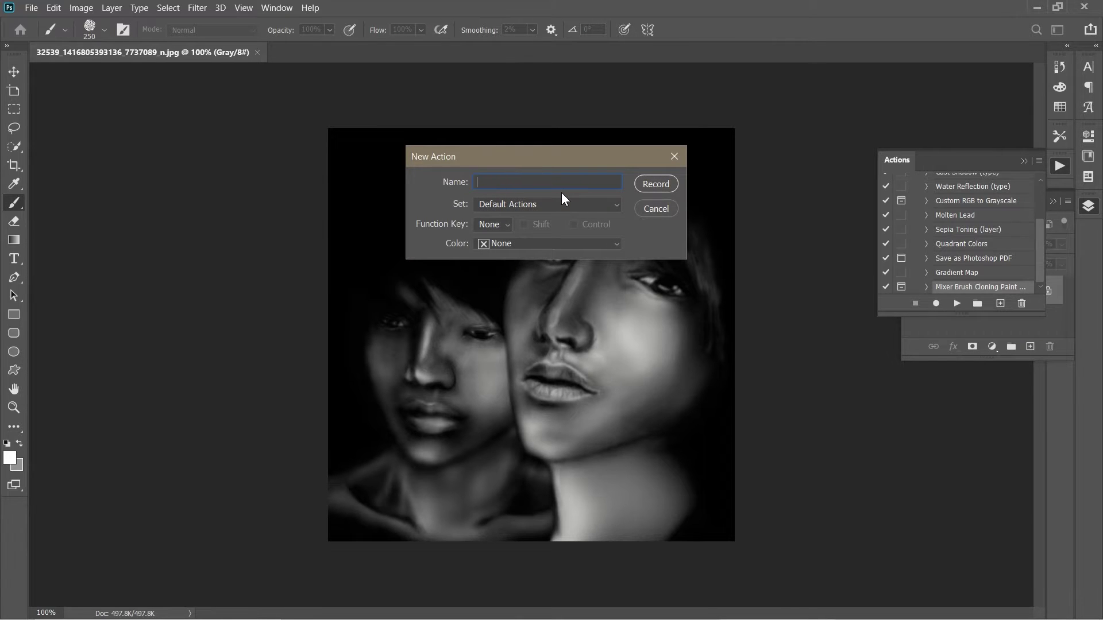
{"action": "type", "text": "WatermarkWHT"}
{"action": "left_click", "coordinate": [660, 183]}
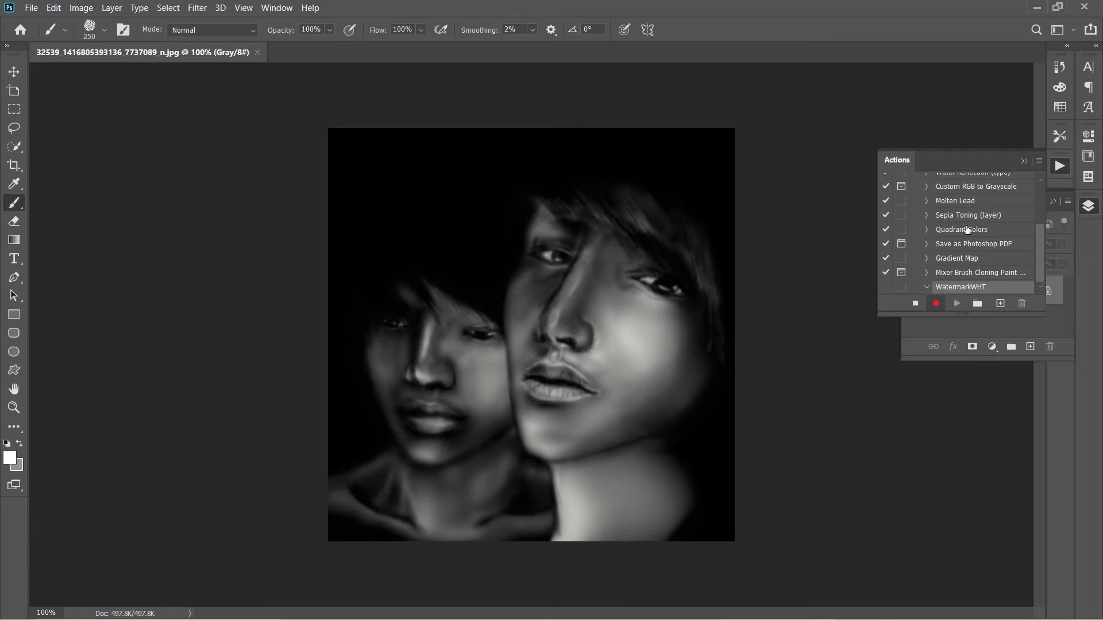
Step: Place WhiteLogo.png from the Watermark-T folder into the image as a linked file
{"action": "left_click", "coordinate": [33, 8]}
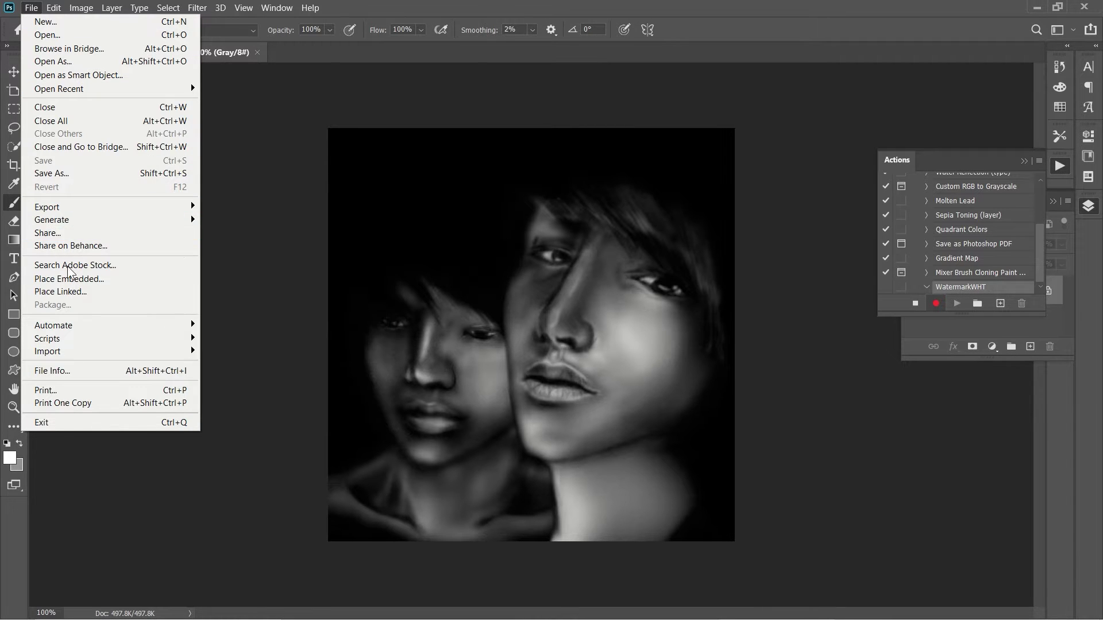
{"action": "left_click", "coordinate": [79, 292]}
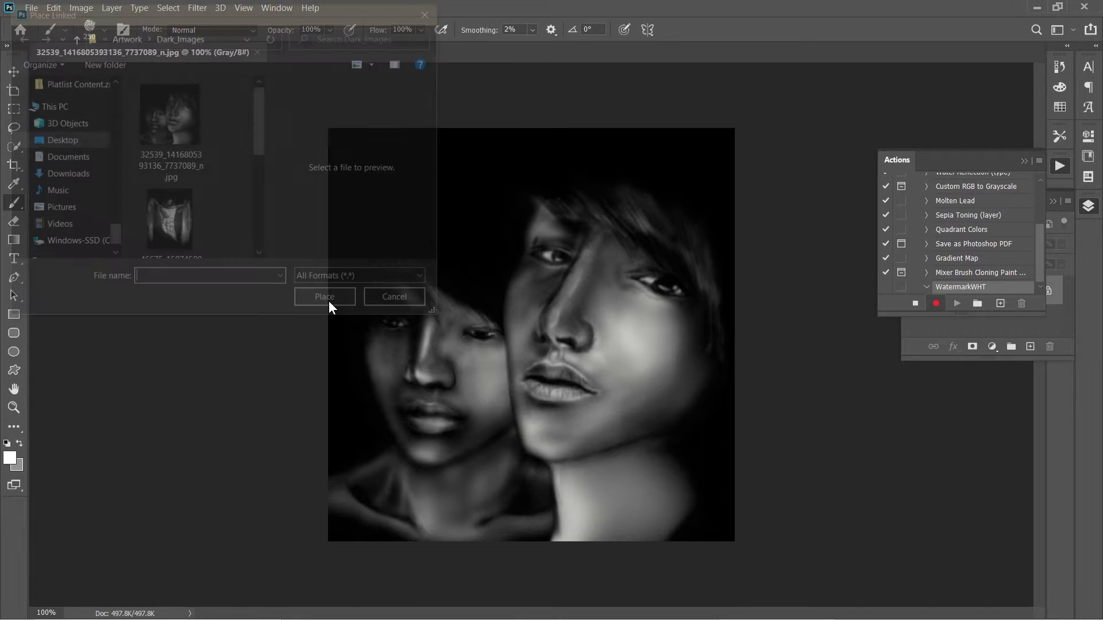
{"action": "left_click", "coordinate": [130, 39]}
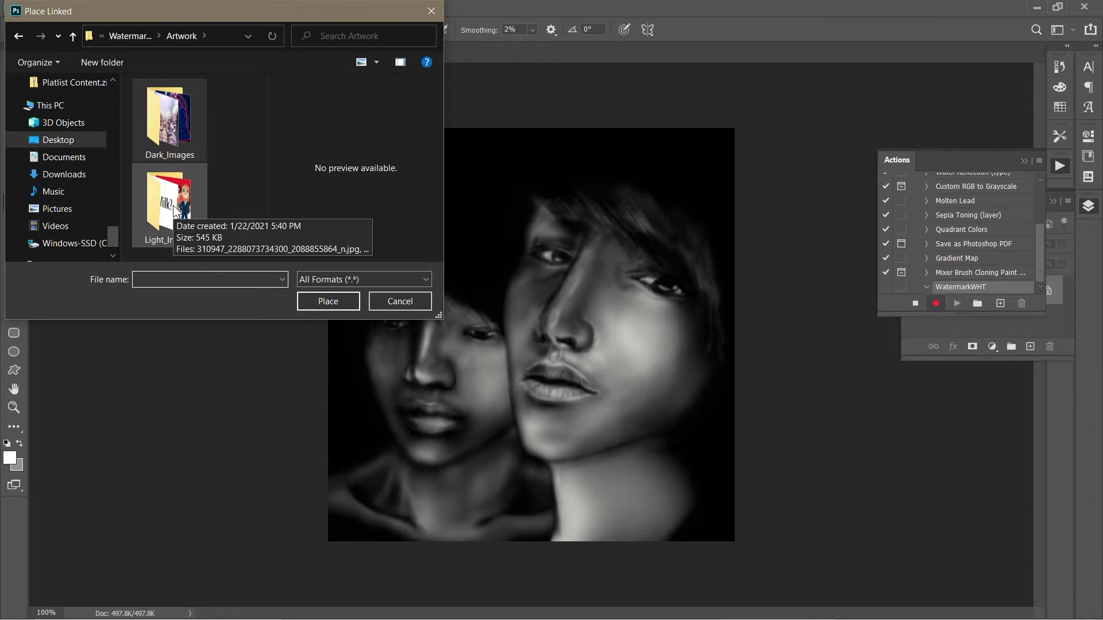
{"action": "left_click", "coordinate": [129, 36]}
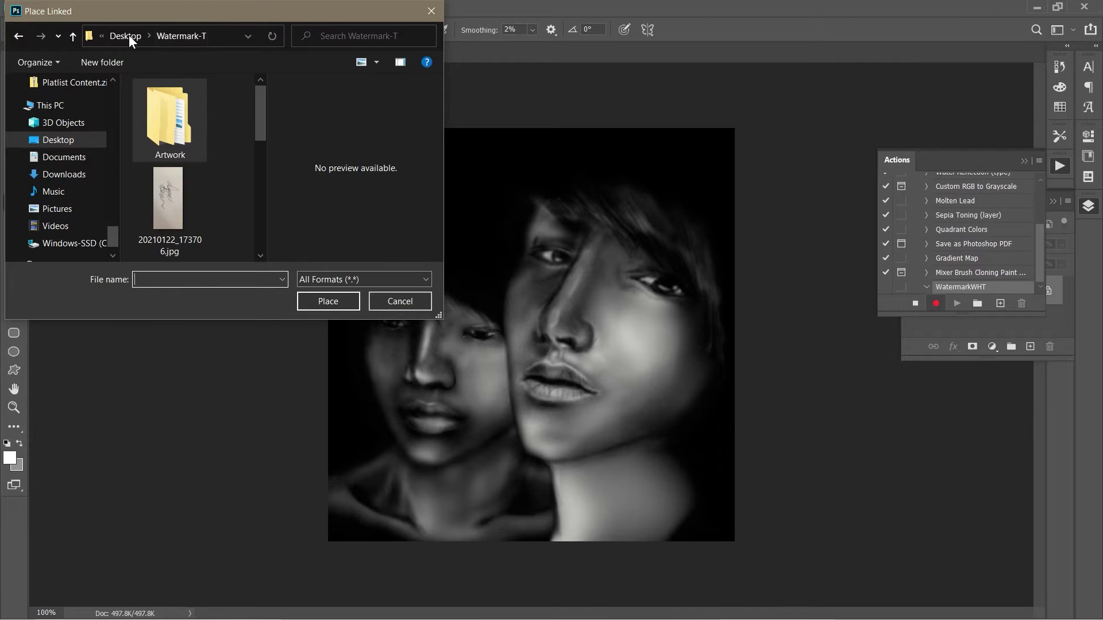
{"action": "left_click_drag", "start_coordinate": [260, 99], "coordinate": [256, 209]}
{"action": "left_click", "coordinate": [160, 216]}
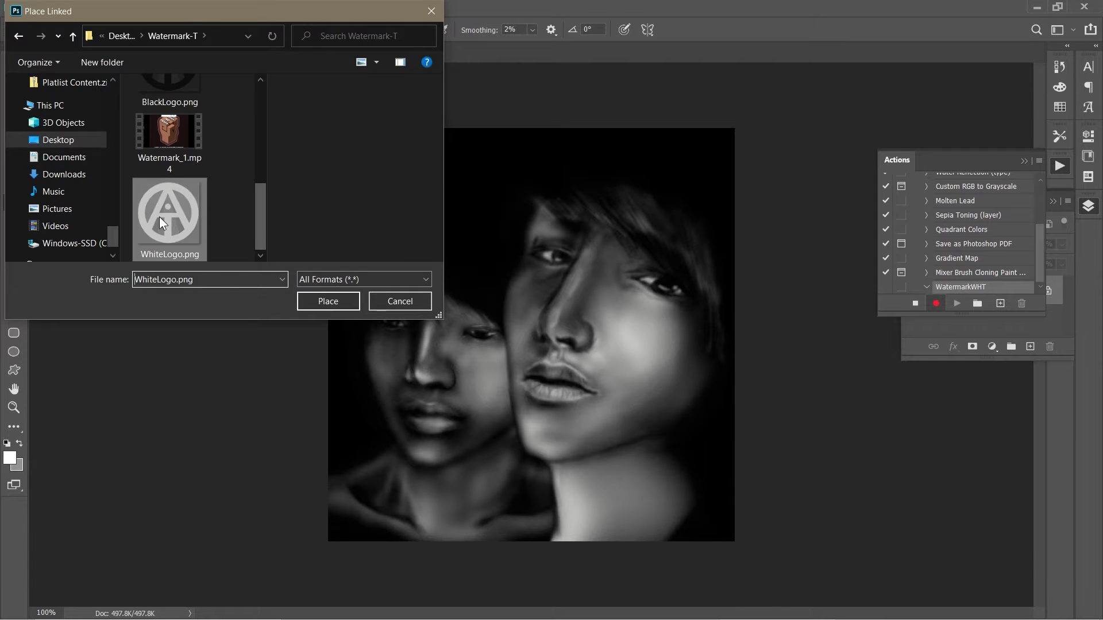
{"action": "left_click", "coordinate": [335, 305]}
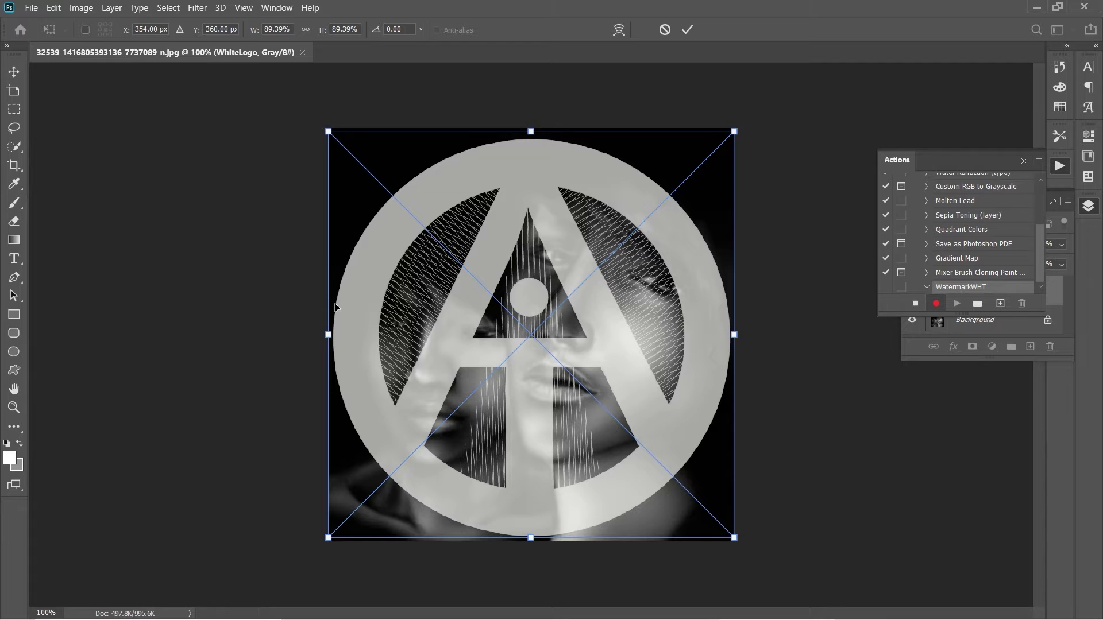
Step: Scale the placed logo down to about 11.62% in the image's lower-left corner and commit the placement
{"action": "left_click", "coordinate": [926, 288]}
{"action": "left_click_drag", "start_coordinate": [734, 133], "coordinate": [425, 529]}
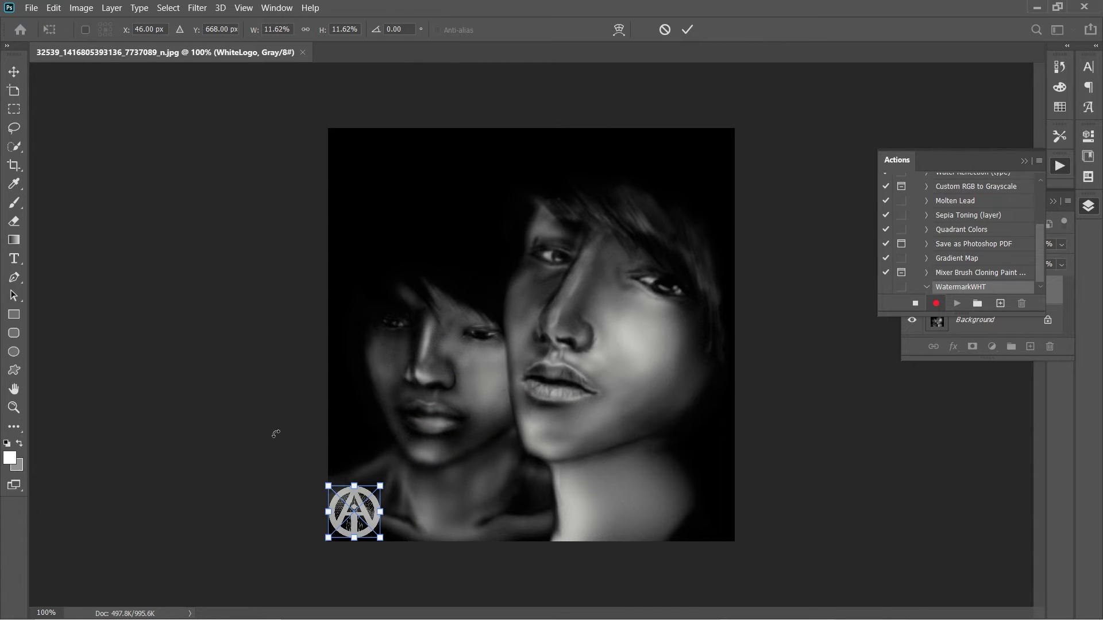
{"action": "left_click", "coordinate": [684, 29]}
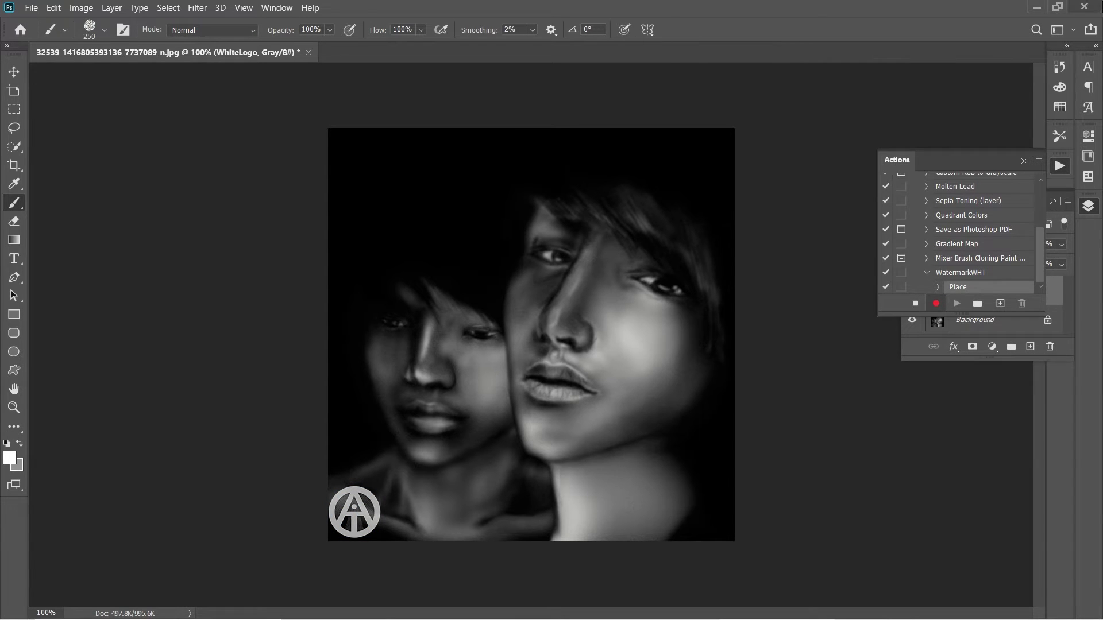
Step: Select the WhiteLogo and Background layers together and align their bottom edges and right edges
{"action": "left_click", "coordinate": [1022, 161]}
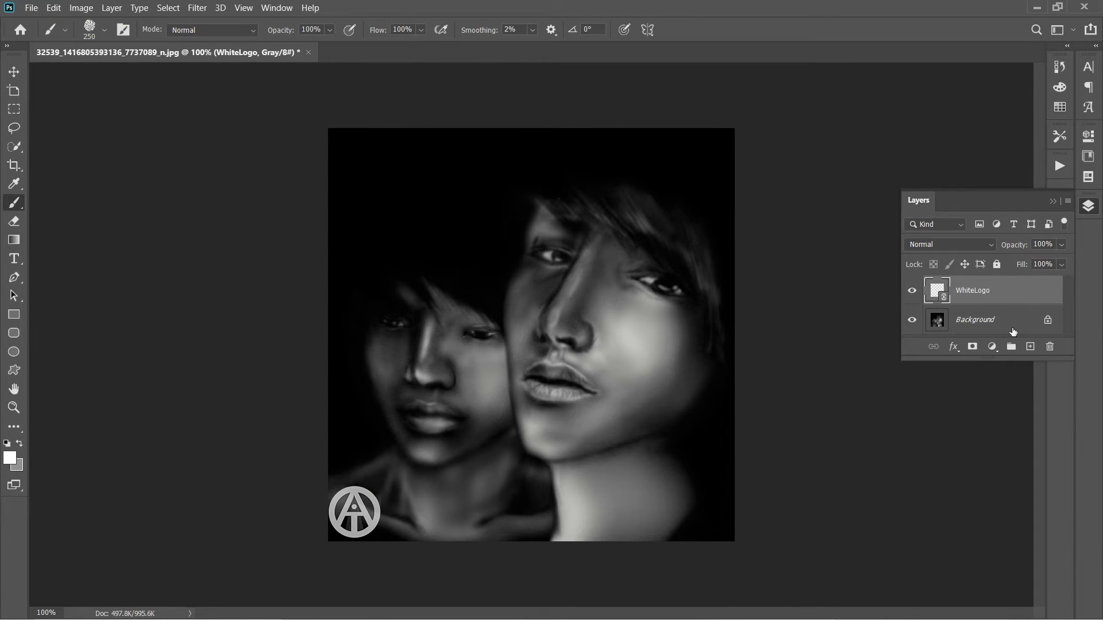
{"action": "left_click", "coordinate": [977, 328]}
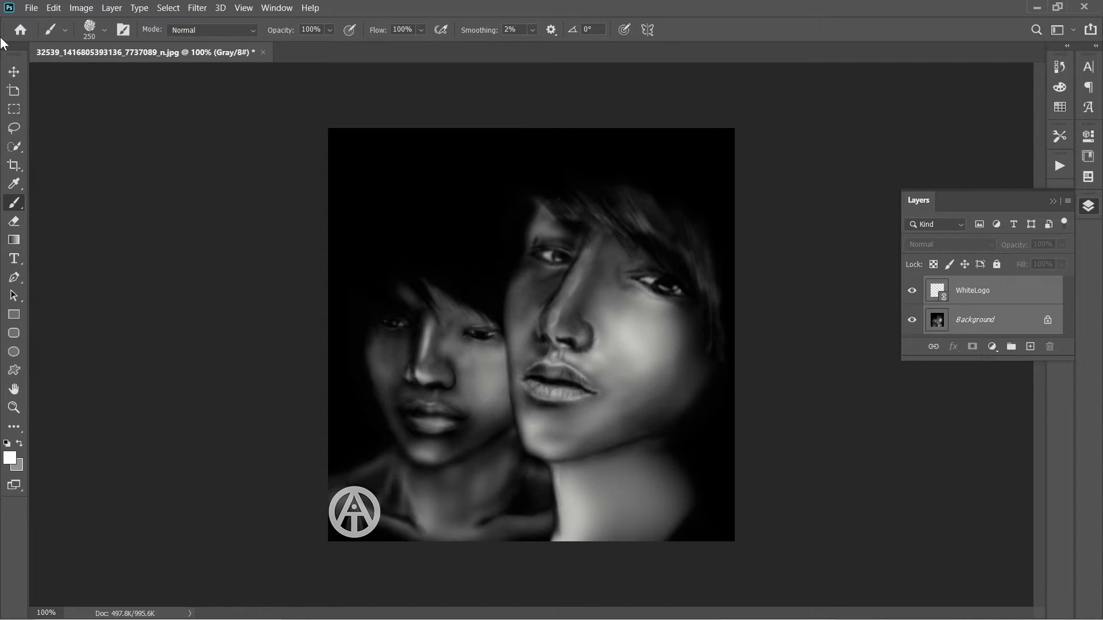
{"action": "left_click", "coordinate": [15, 73]}
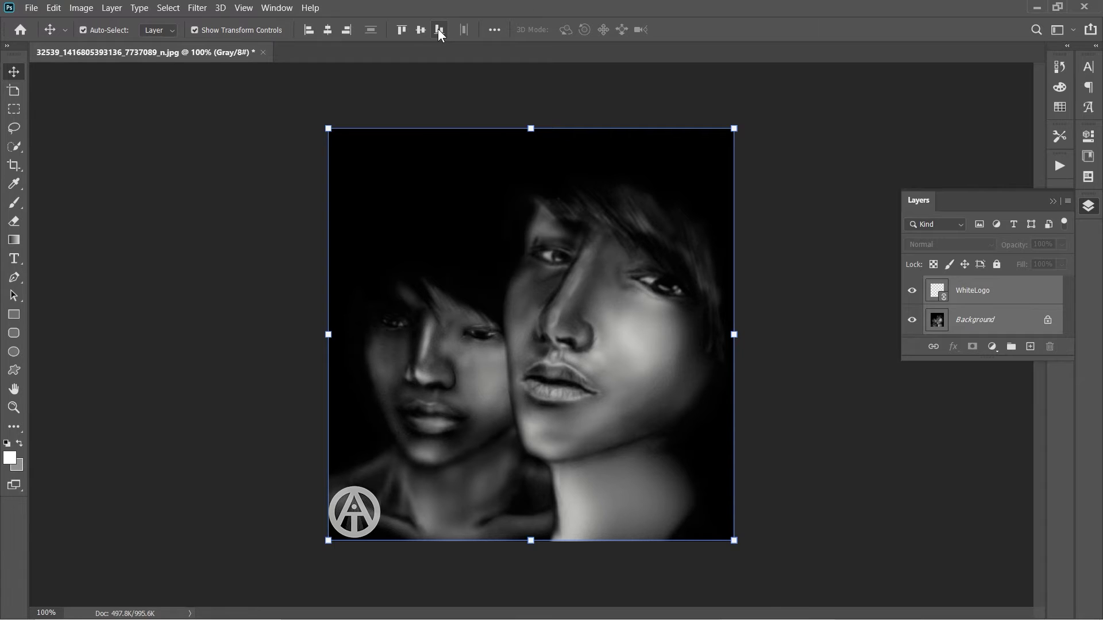
{"action": "left_click", "coordinate": [440, 32]}
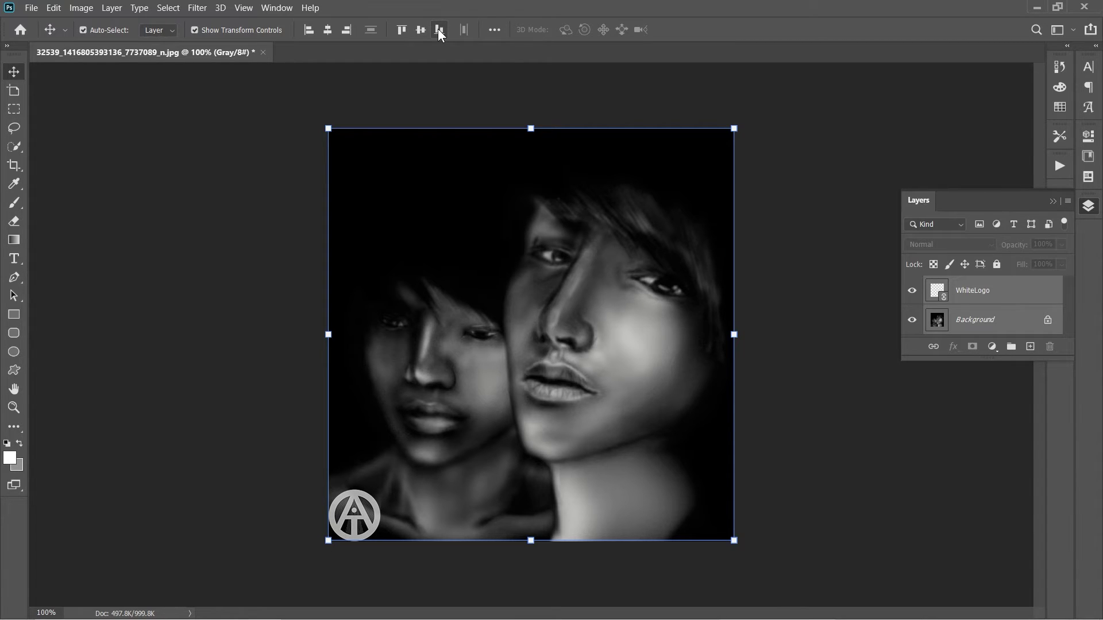
{"action": "left_click", "coordinate": [347, 29]}
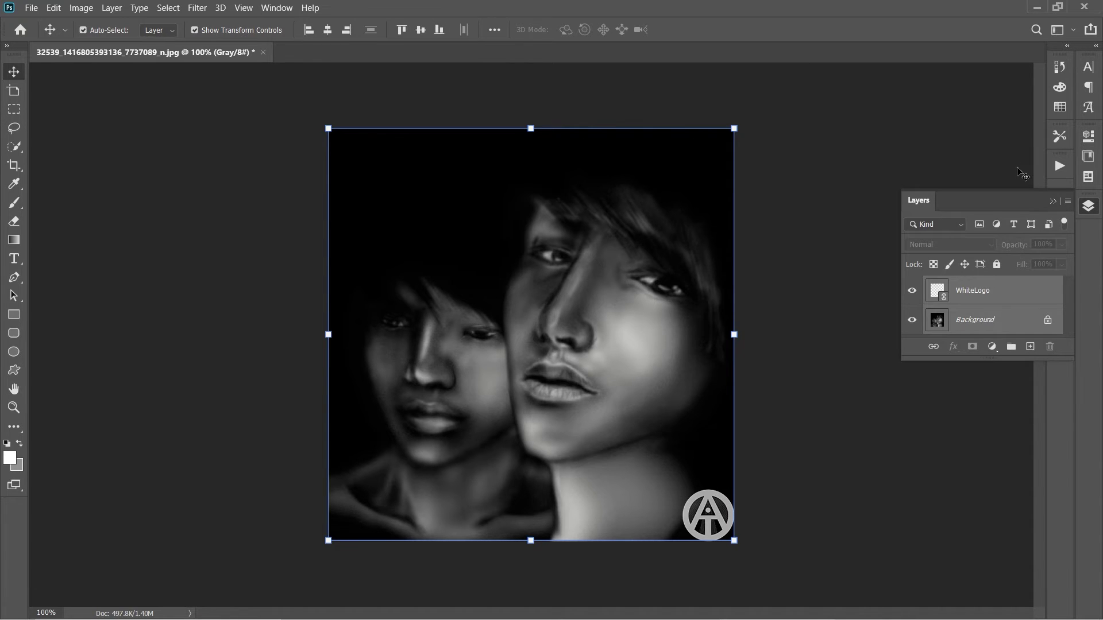
Step: Stop recording the WatermarkWHT action and close the image without saving its changes
{"action": "left_click", "coordinate": [1053, 202]}
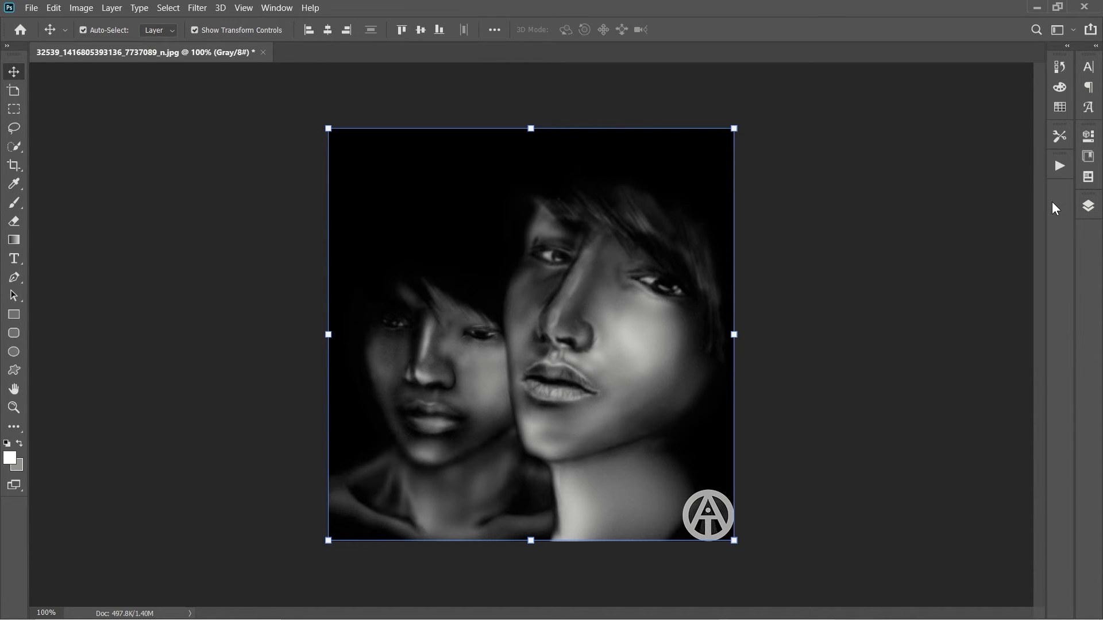
{"action": "left_click", "coordinate": [1063, 163]}
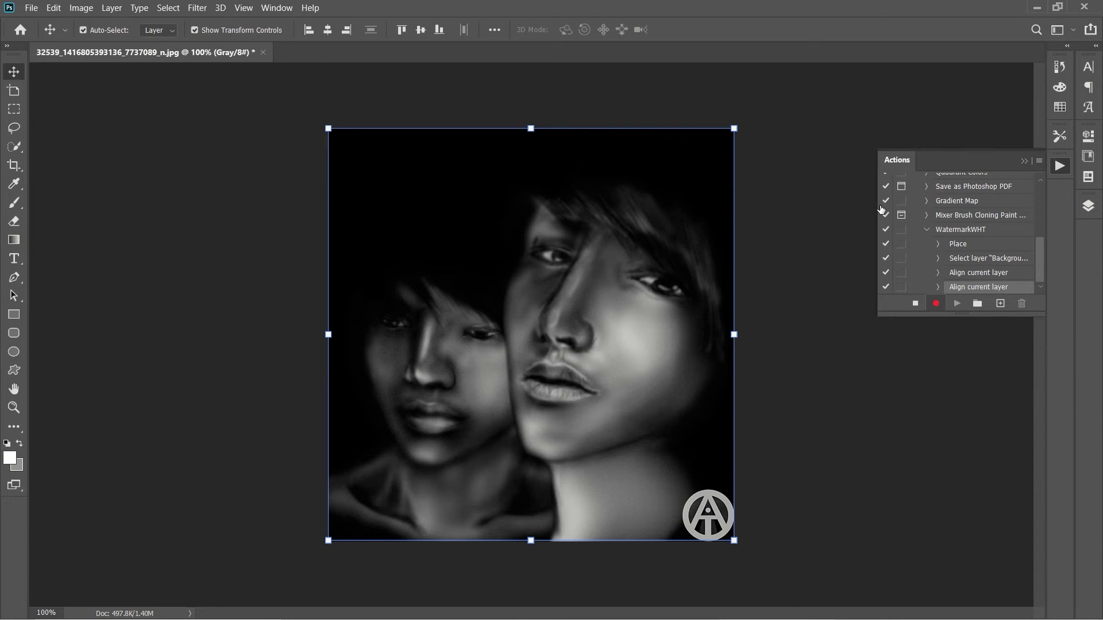
{"action": "left_click", "coordinate": [917, 304]}
{"action": "left_click", "coordinate": [262, 52]}
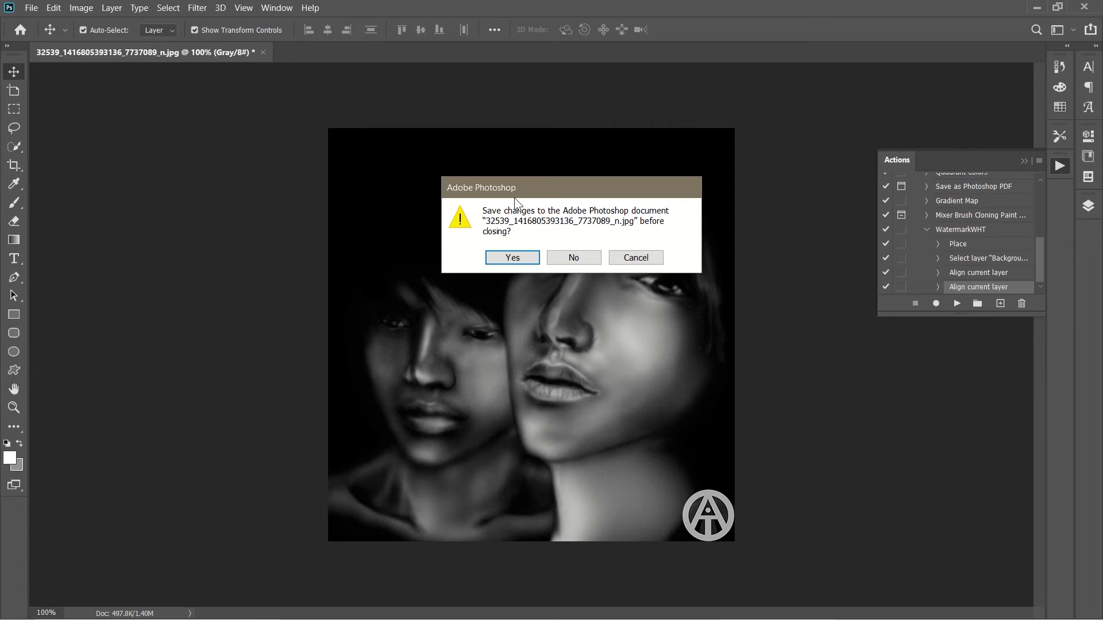
{"action": "left_click", "coordinate": [582, 258]}
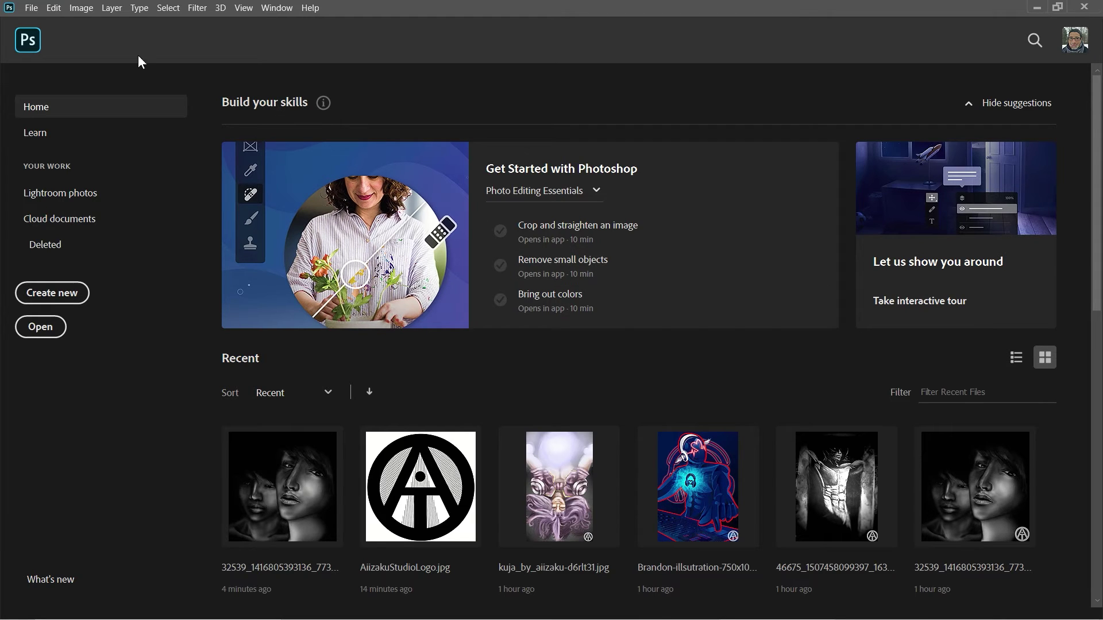
Step: Start the Image Processor script and choose the Dark_Images folder inside Artwork as the source of images
{"action": "left_click", "coordinate": [32, 9]}
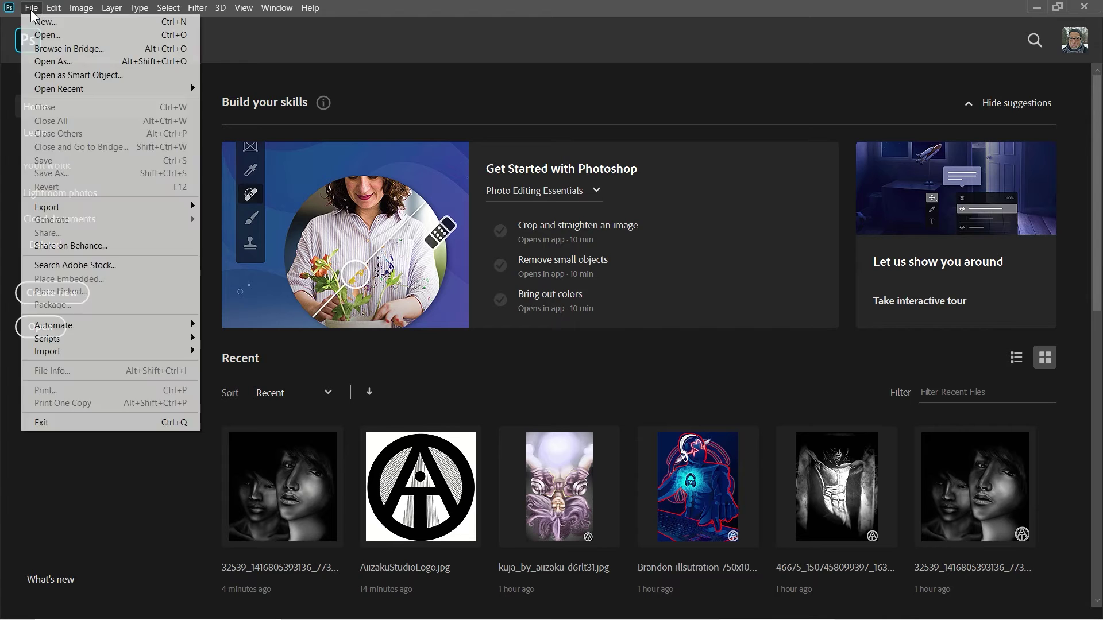
{"action": "mouse_move", "coordinate": [149, 336]}
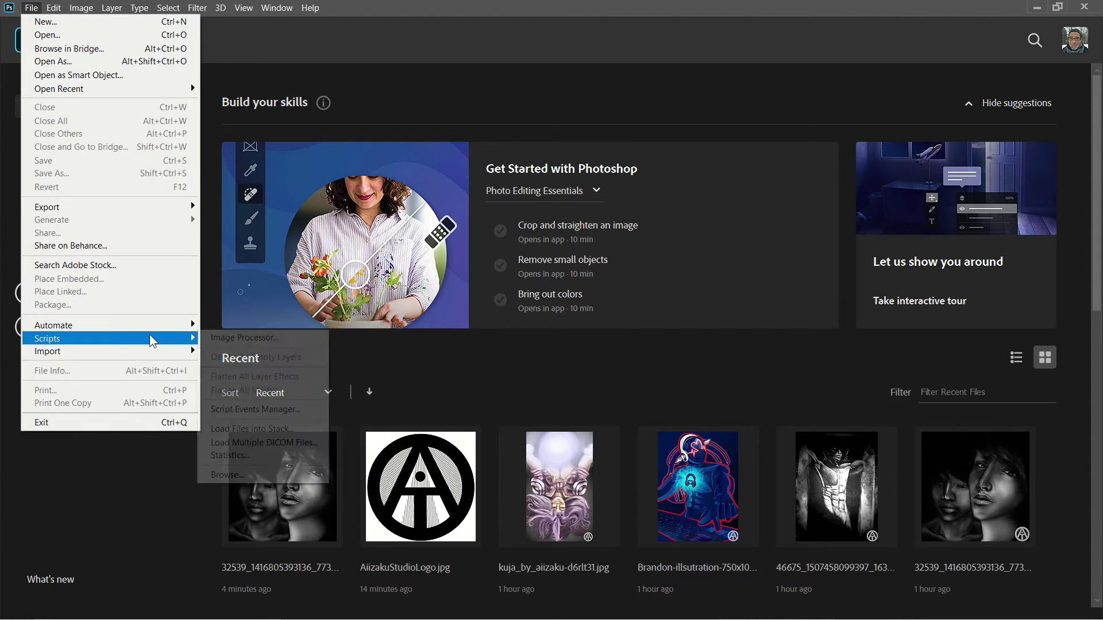
{"action": "left_click", "coordinate": [236, 342]}
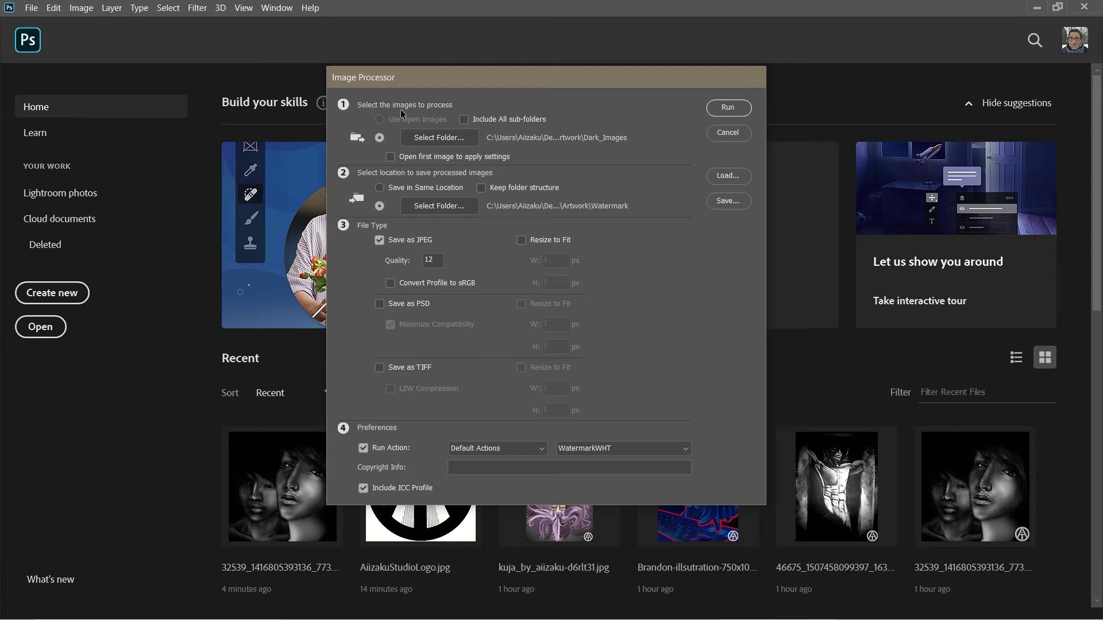
{"action": "left_click", "coordinate": [442, 139]}
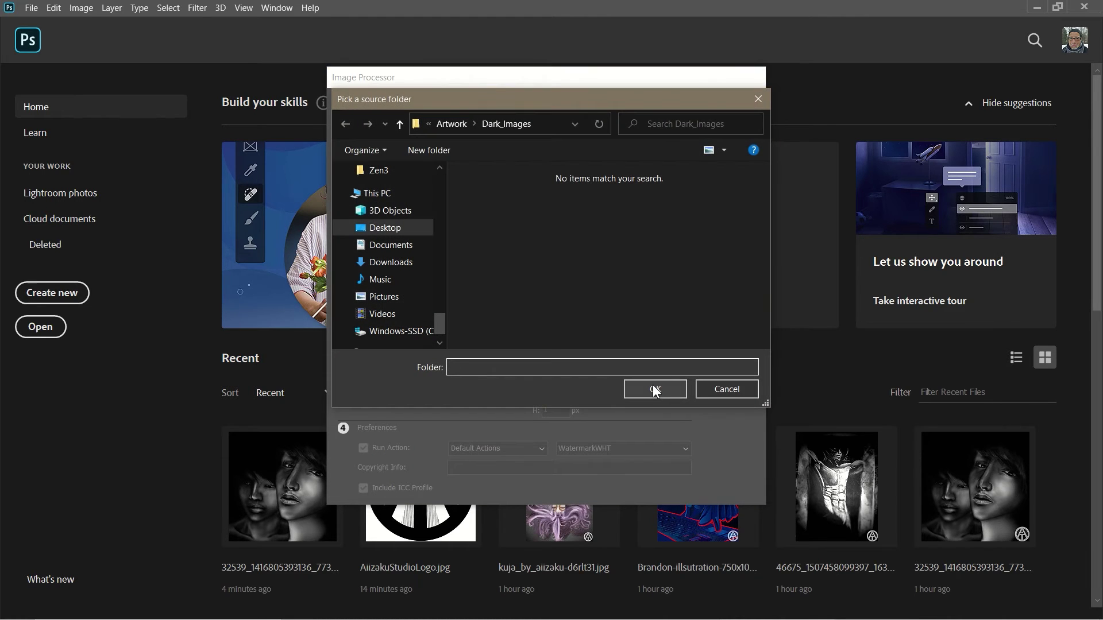
{"action": "left_click", "coordinate": [447, 123]}
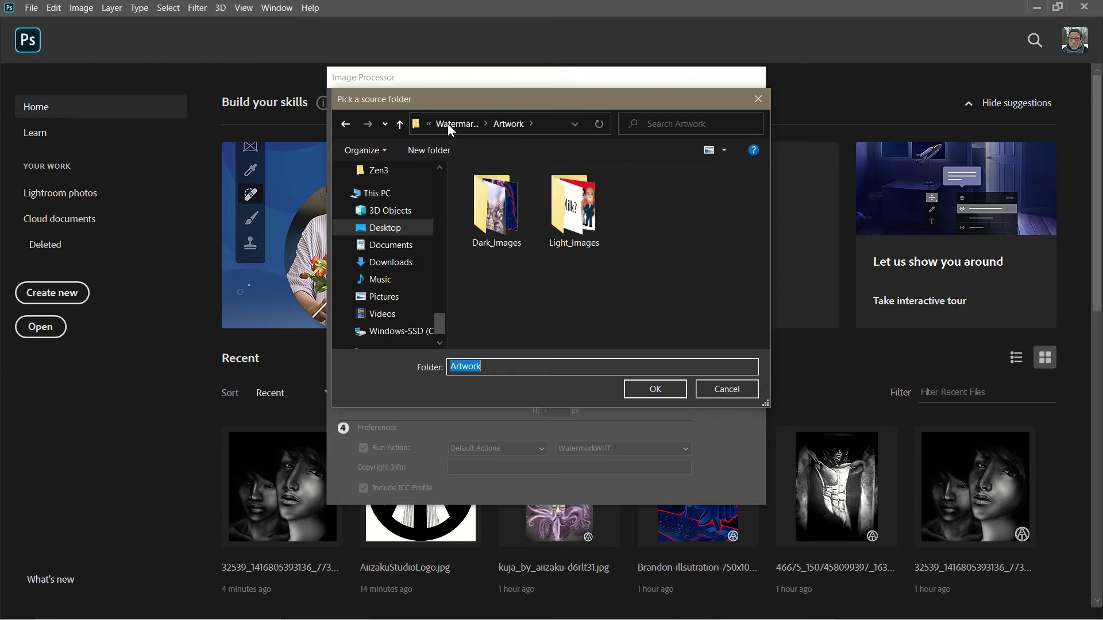
{"action": "left_click", "coordinate": [499, 218]}
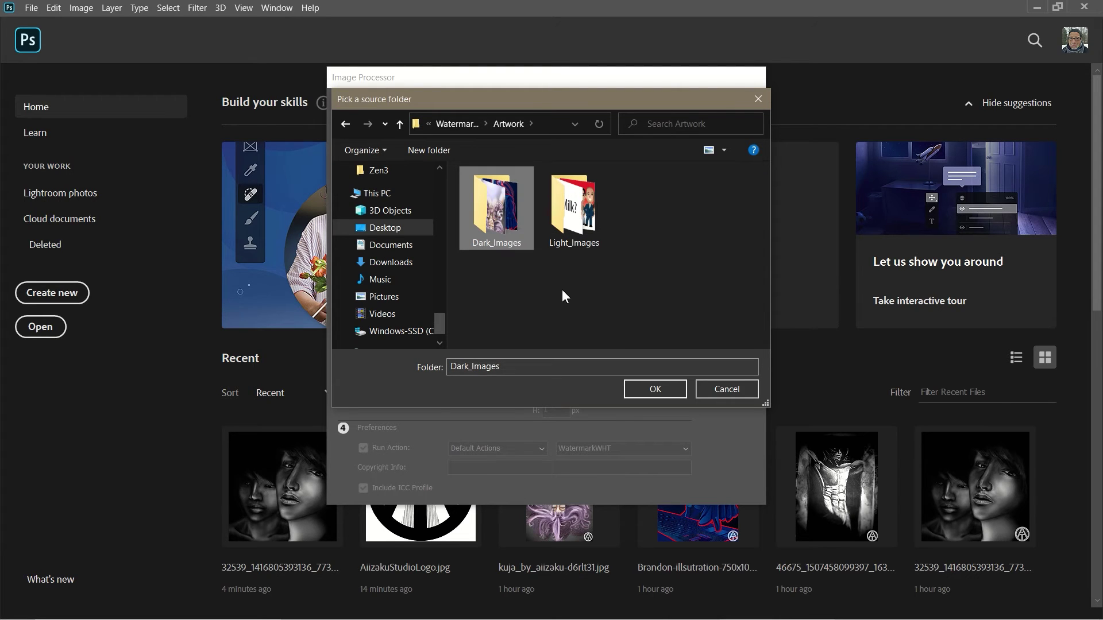
{"action": "left_click", "coordinate": [667, 387]}
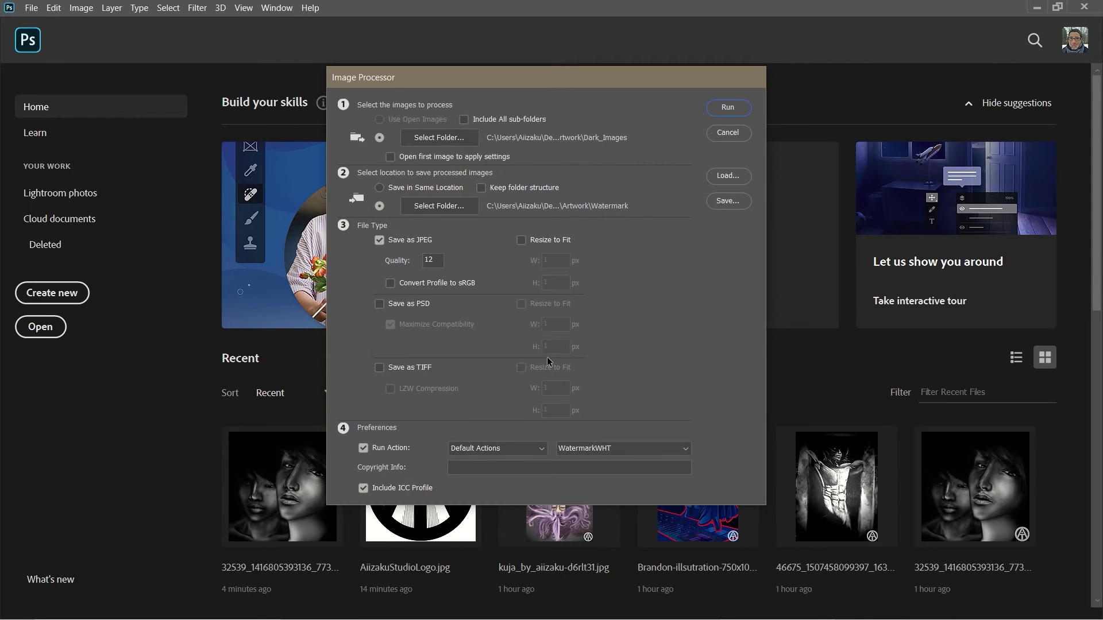
Step: Create a folder named Watermark inside Artwork while picking the destination for the processed images
{"action": "left_click", "coordinate": [424, 207]}
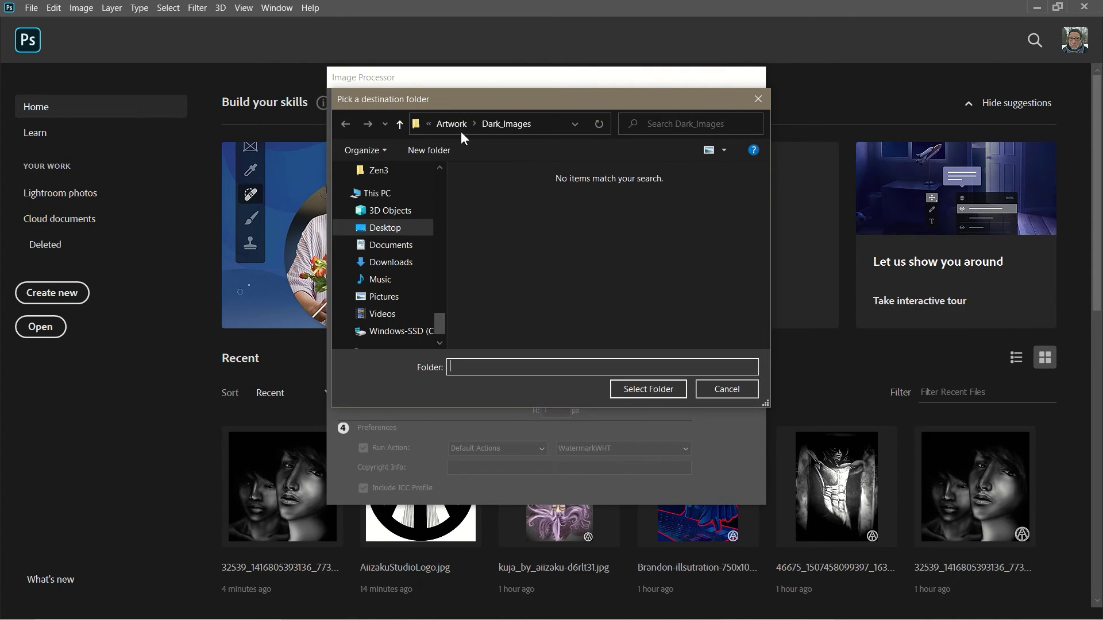
{"action": "left_click", "coordinate": [449, 123]}
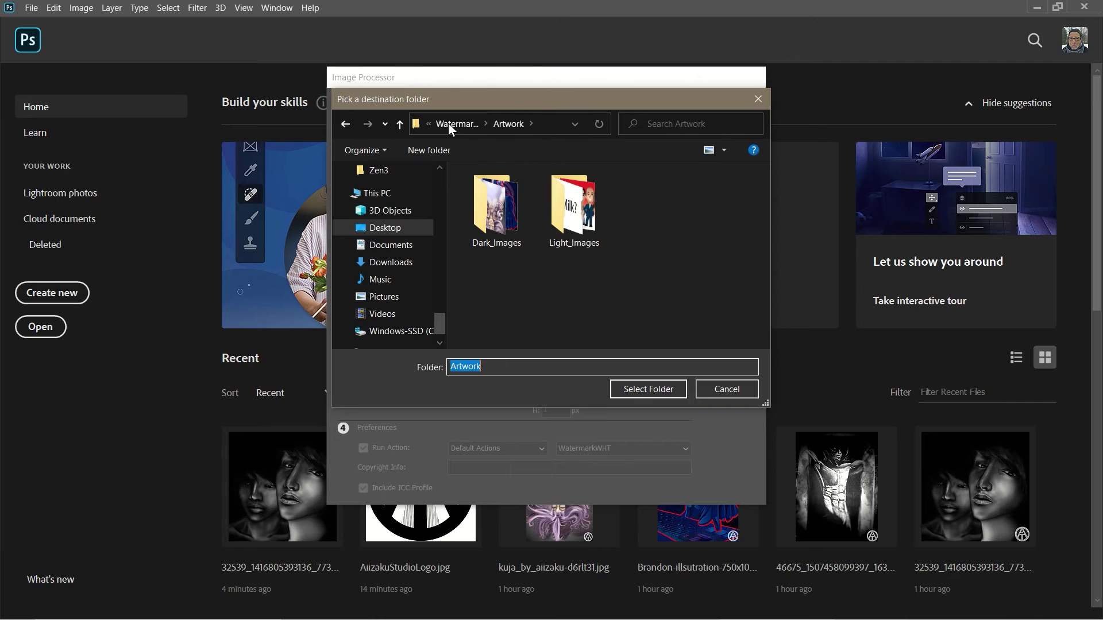
{"action": "right_click", "coordinate": [629, 292]}
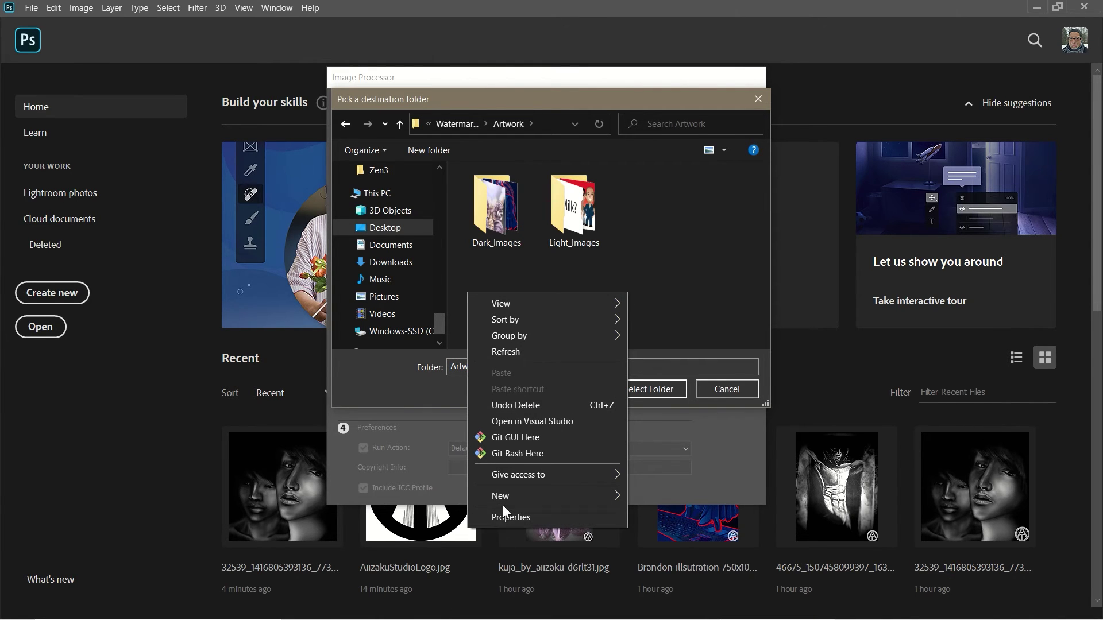
{"action": "mouse_move", "coordinate": [526, 498]}
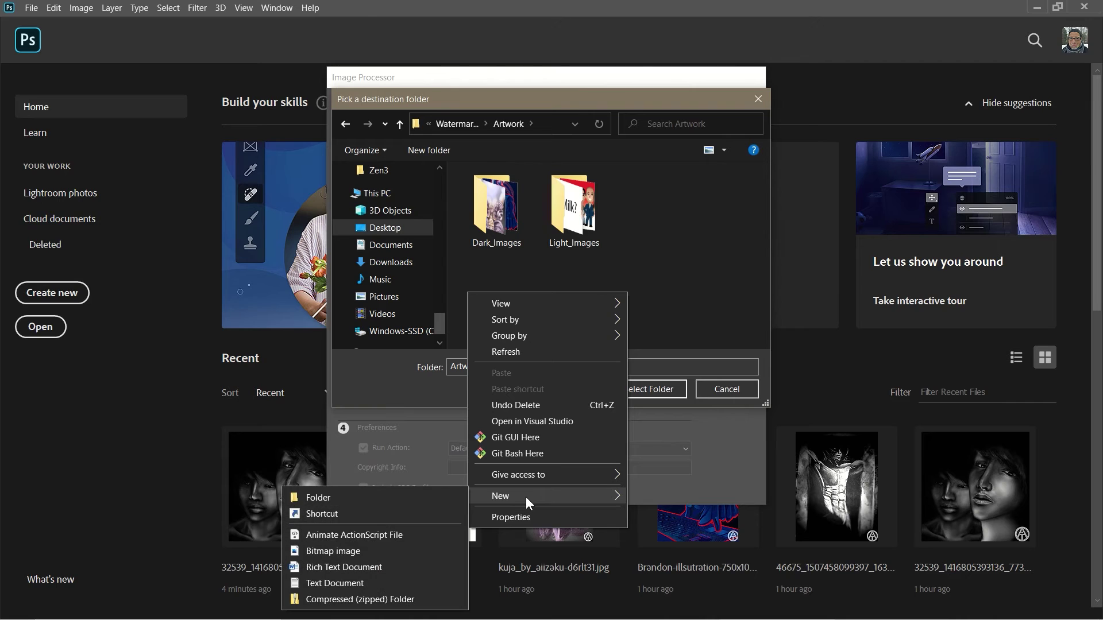
{"action": "left_click", "coordinate": [337, 501]}
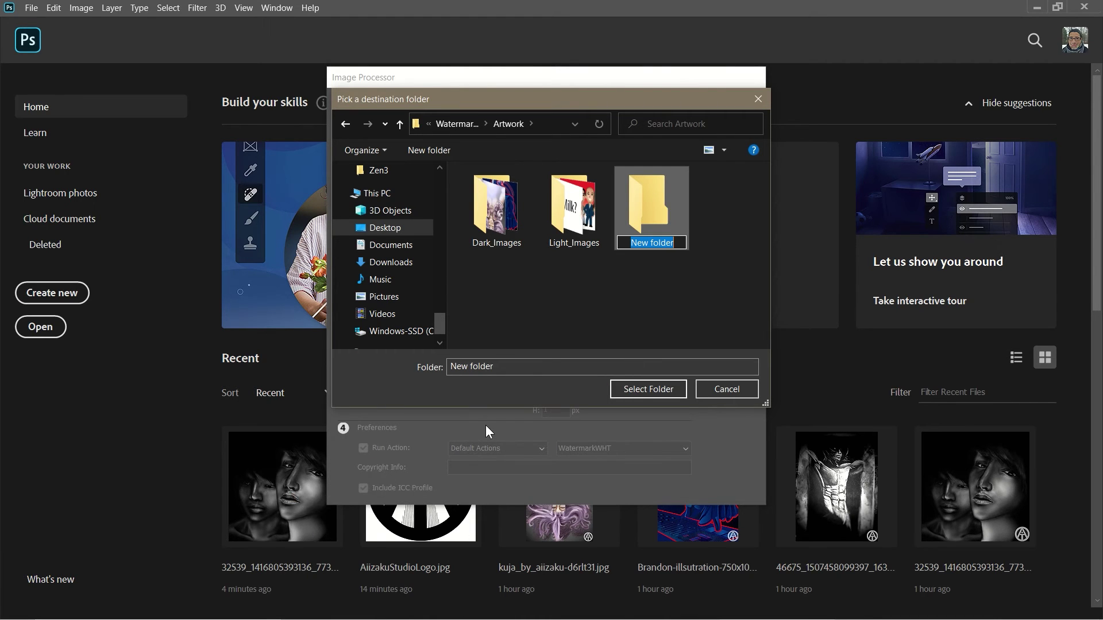
{"action": "type", "text": "Wa"}
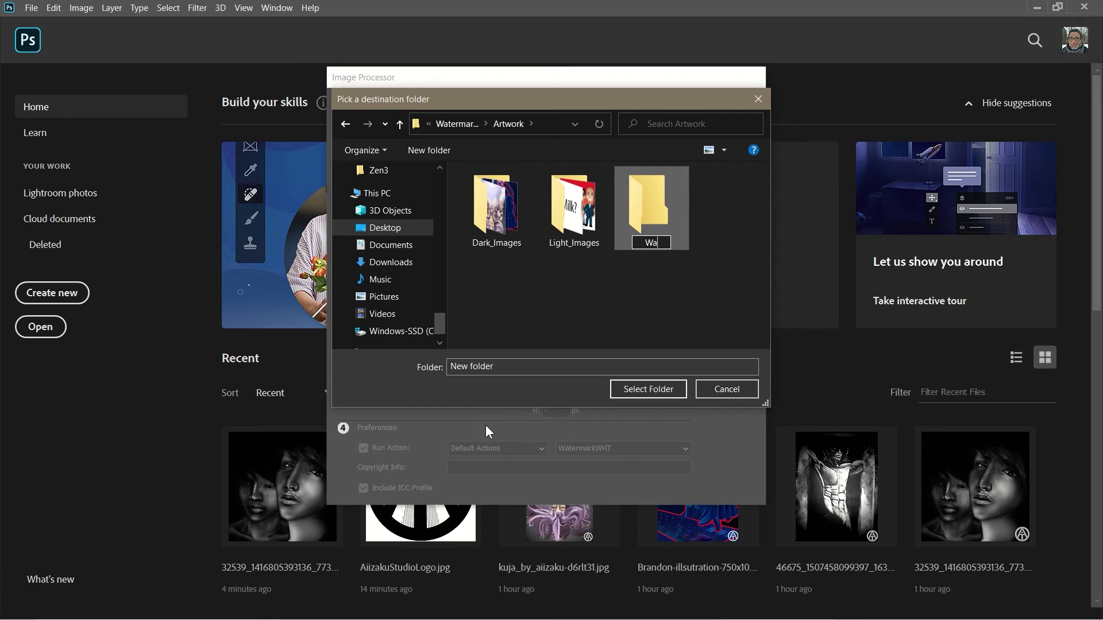
{"action": "type", "text": "termark"}
{"action": "key", "text": "Return"}
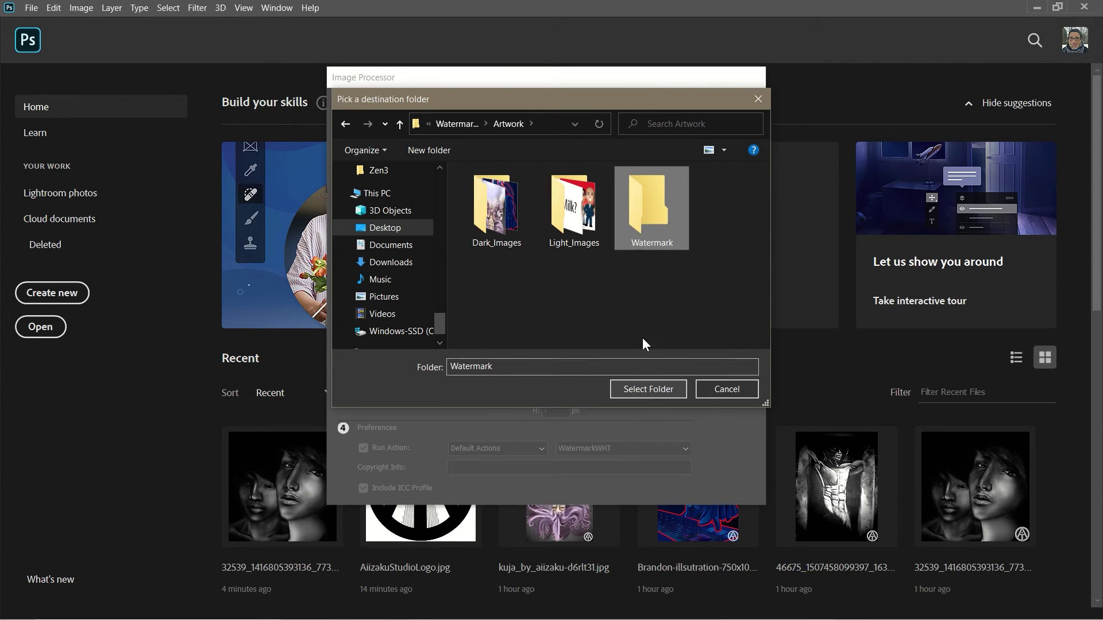
Step: Set the Watermark folder as the destination and run the batch with the WatermarkWHT action, saving JPEGs at quality 12
{"action": "left_click", "coordinate": [640, 388]}
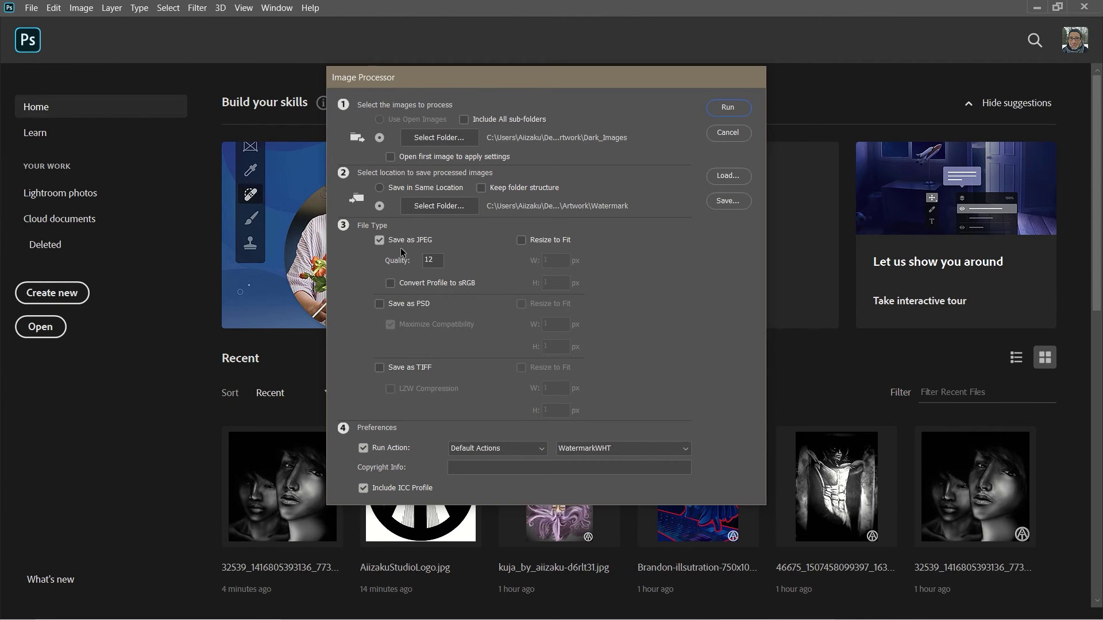
{"action": "double_click", "coordinate": [443, 259]}
{"action": "left_click", "coordinate": [718, 109]}
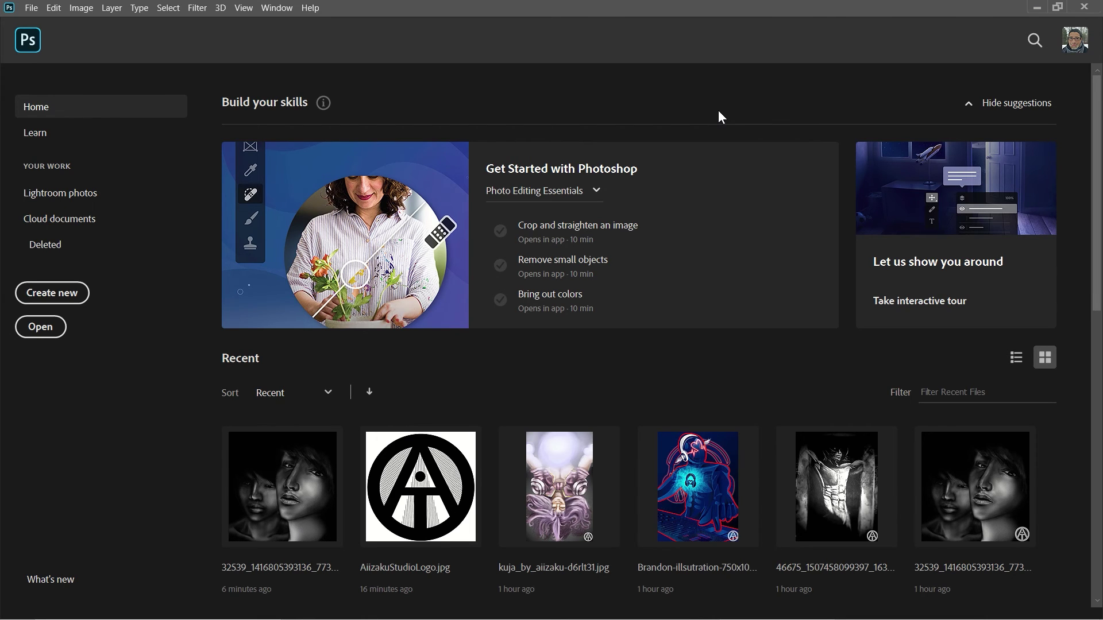
Step: Open all the processed images from the JPEG subfolder of Artwork's Watermark folder
{"action": "left_click", "coordinate": [31, 8]}
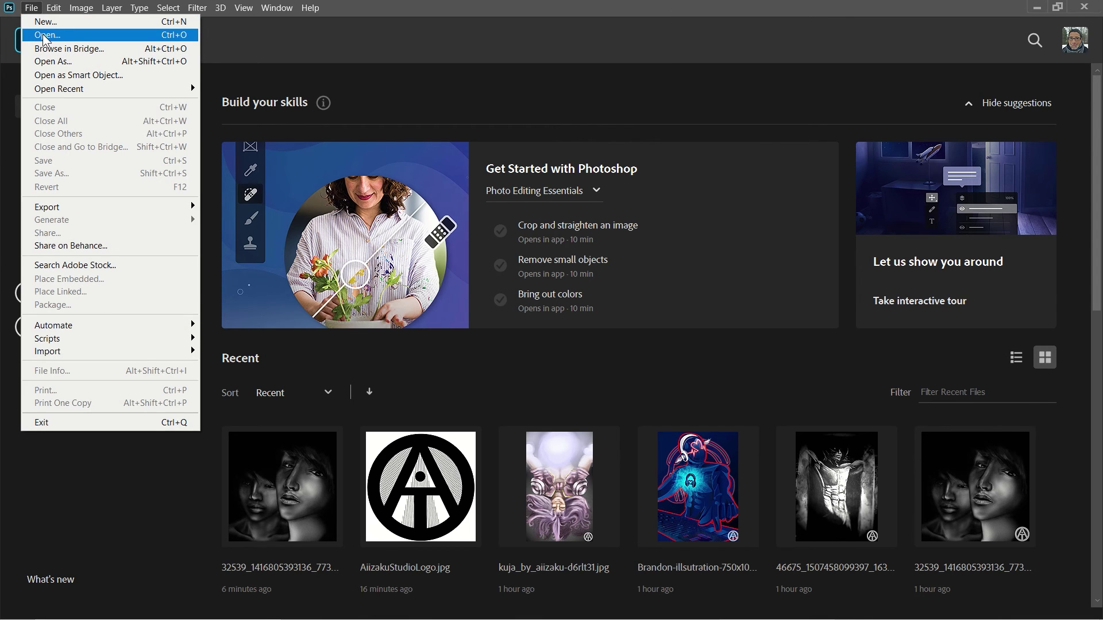
{"action": "left_click", "coordinate": [44, 35]}
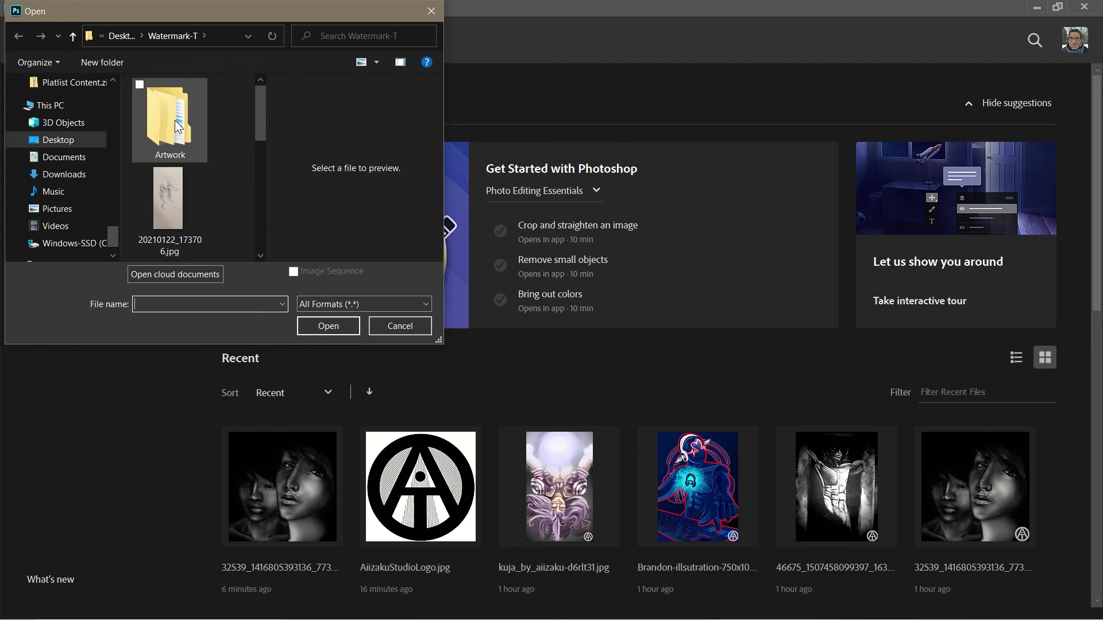
{"action": "double_click", "coordinate": [175, 120]}
{"action": "double_click", "coordinate": [175, 120]}
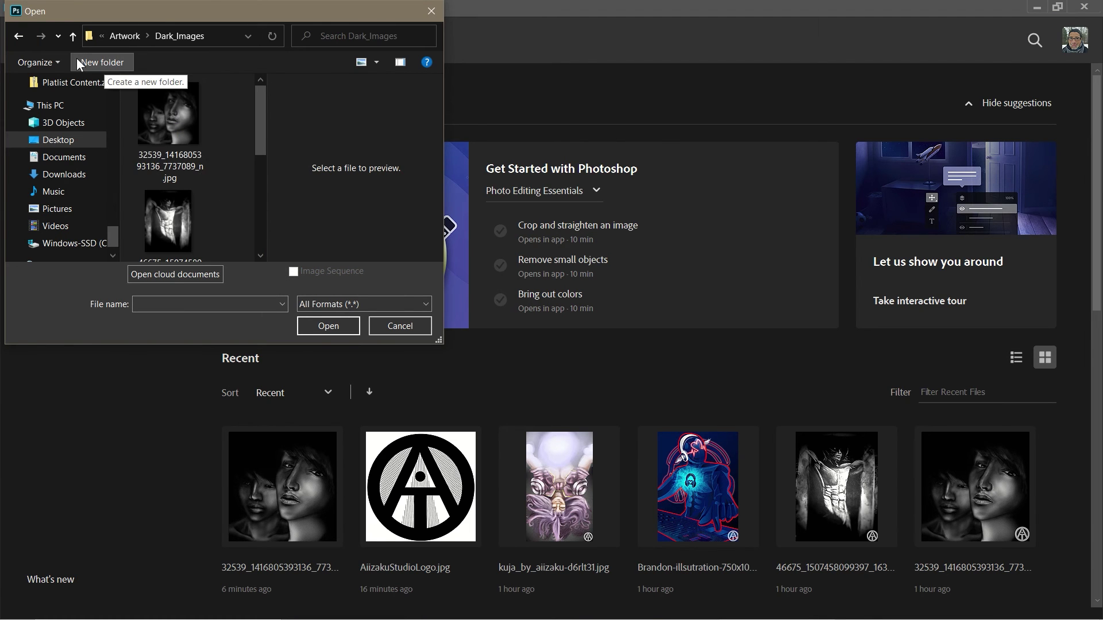
{"action": "left_click", "coordinate": [73, 37]}
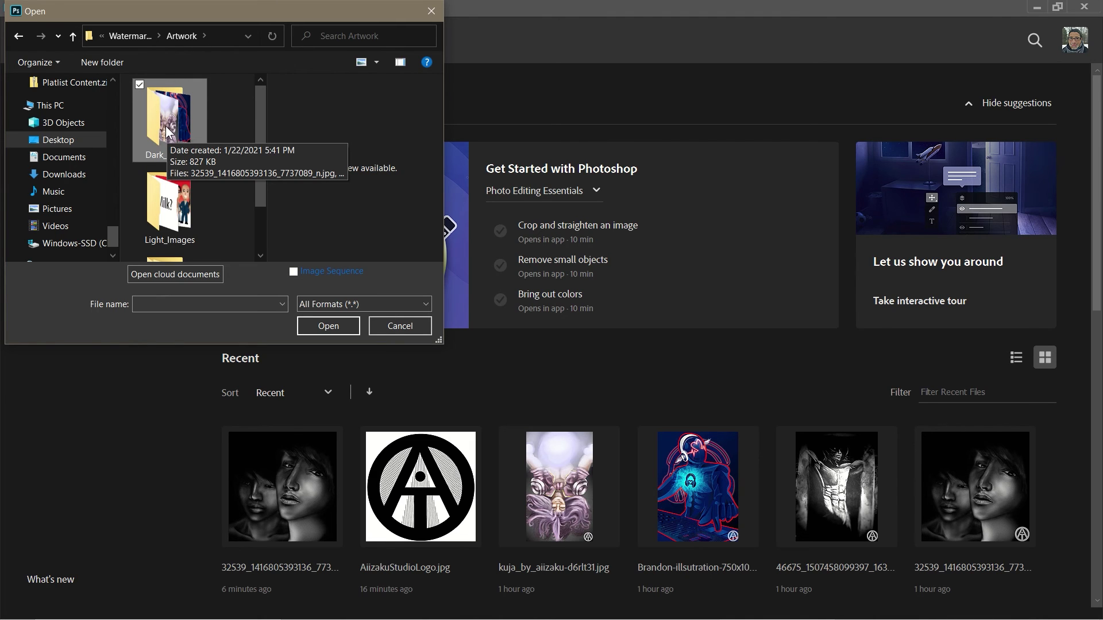
{"action": "left_click_drag", "start_coordinate": [261, 101], "coordinate": [260, 145]}
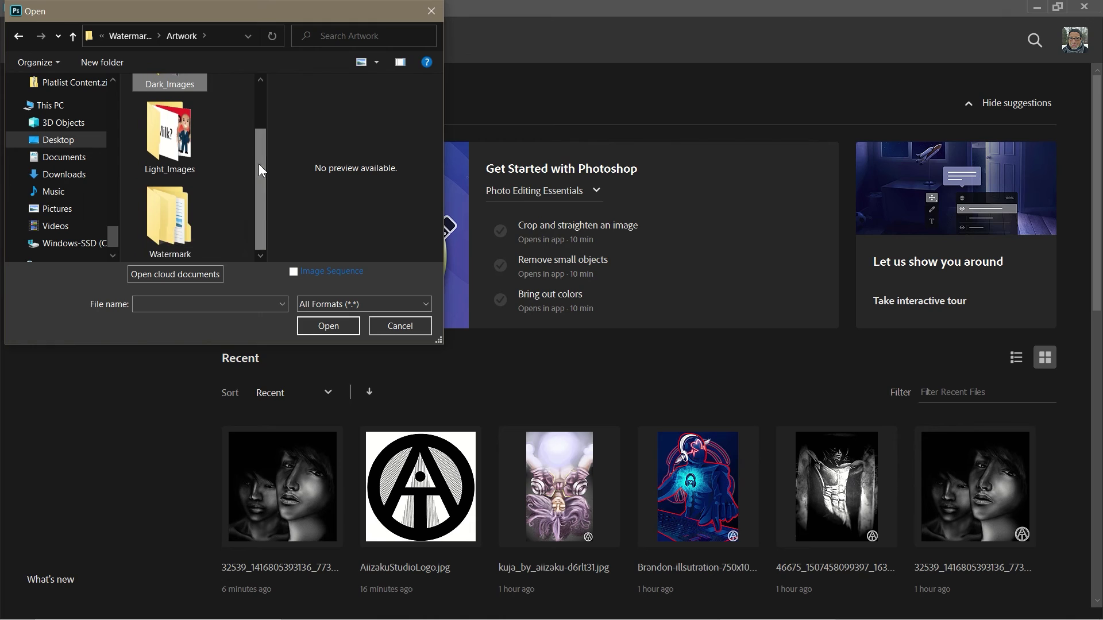
{"action": "double_click", "coordinate": [177, 212]}
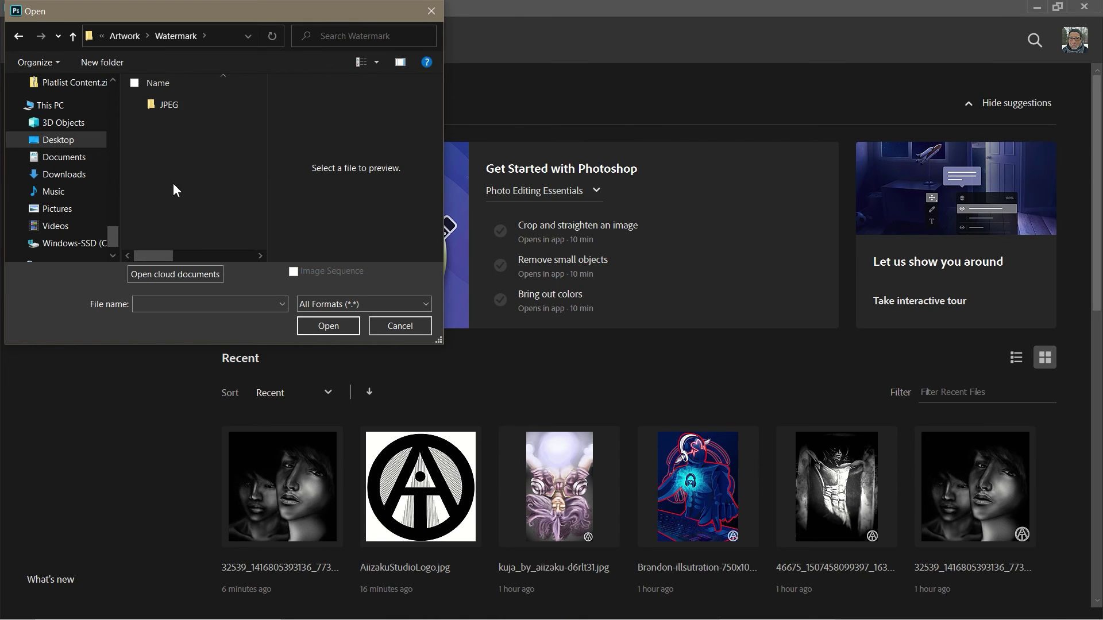
{"action": "double_click", "coordinate": [179, 104]}
{"action": "left_click", "coordinate": [179, 103]}
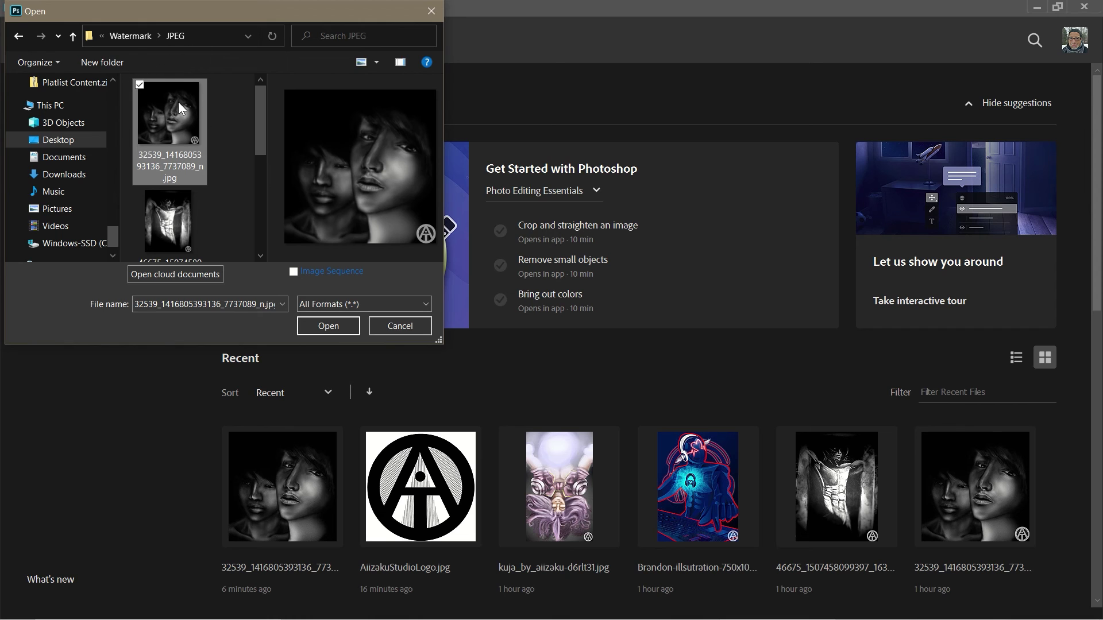
{"action": "key", "text": "ctrl+a"}
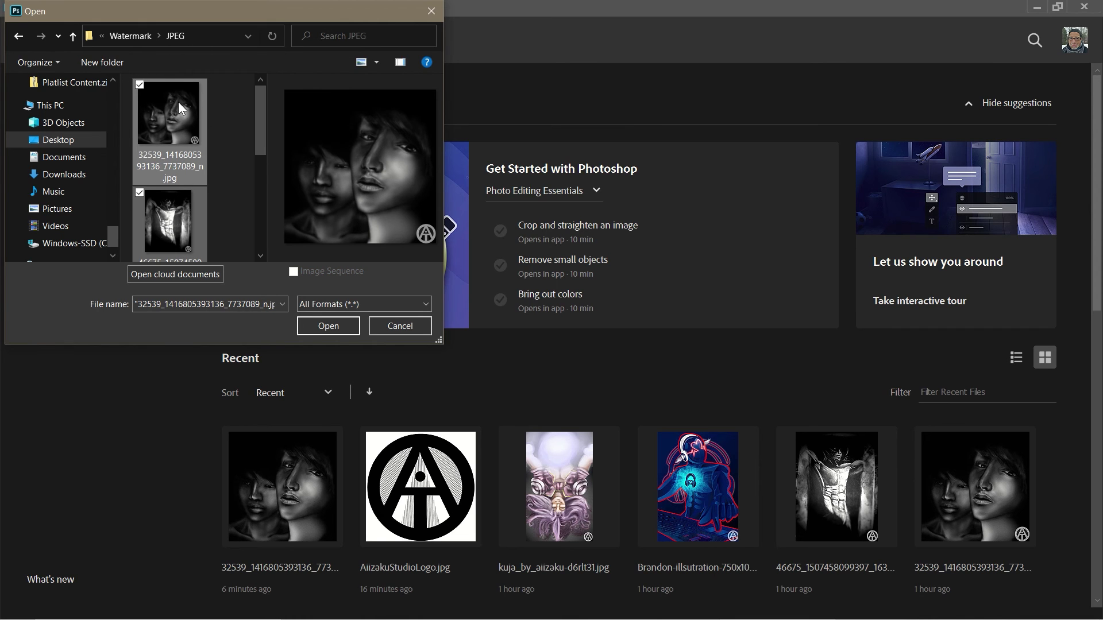
{"action": "left_click", "coordinate": [322, 326]}
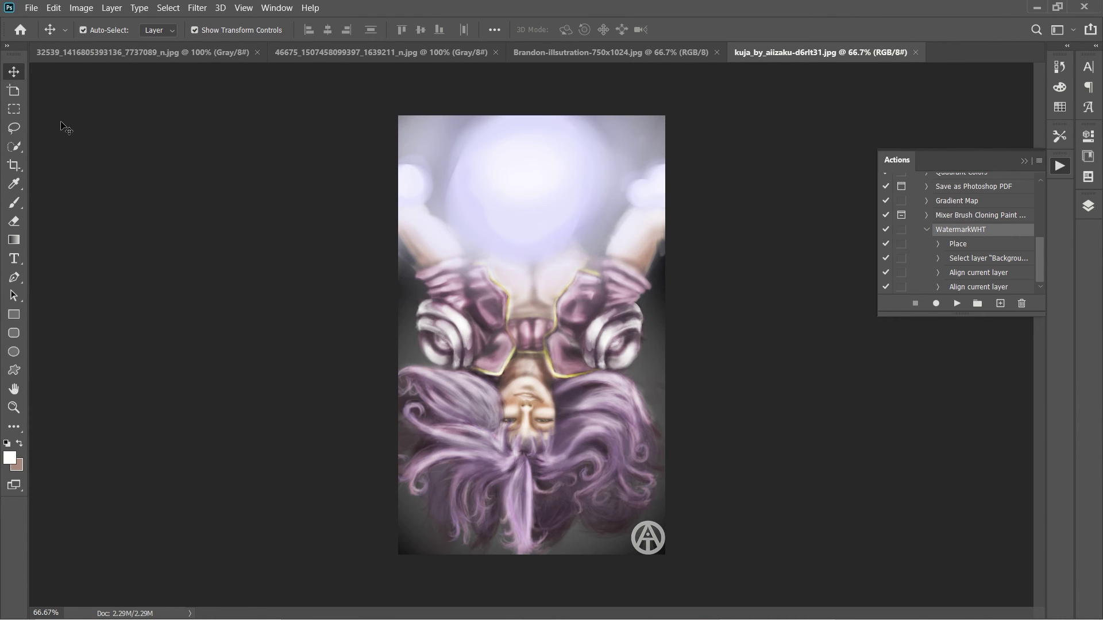
Step: Examine the logo's size and lower-right placement in each of the opened watermarked images
{"action": "left_click", "coordinate": [121, 50]}
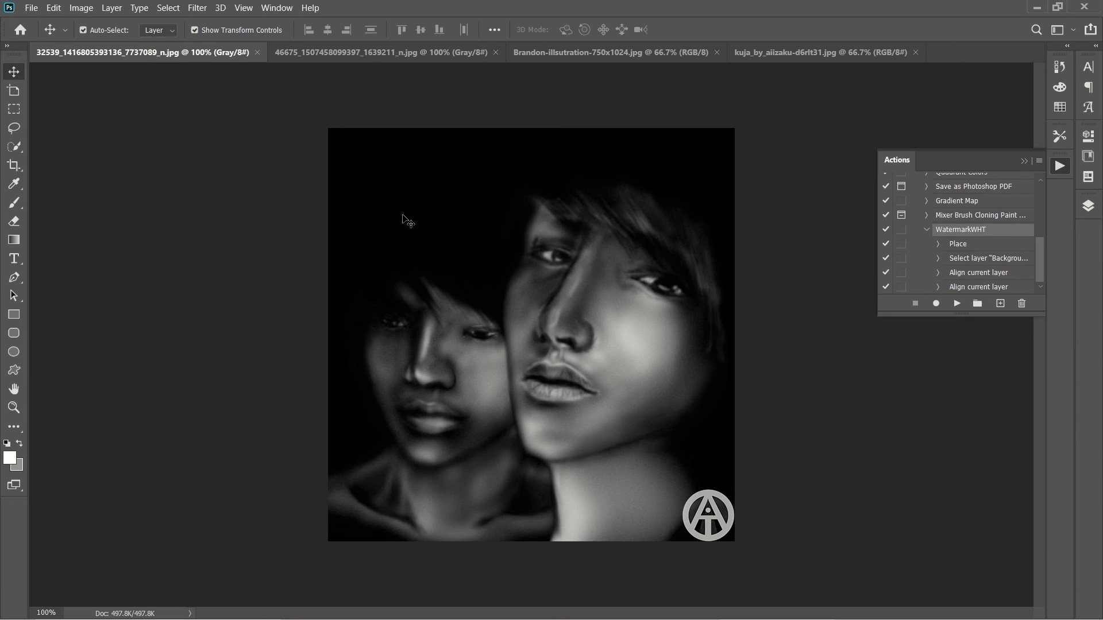
{"action": "left_click", "coordinate": [343, 49]}
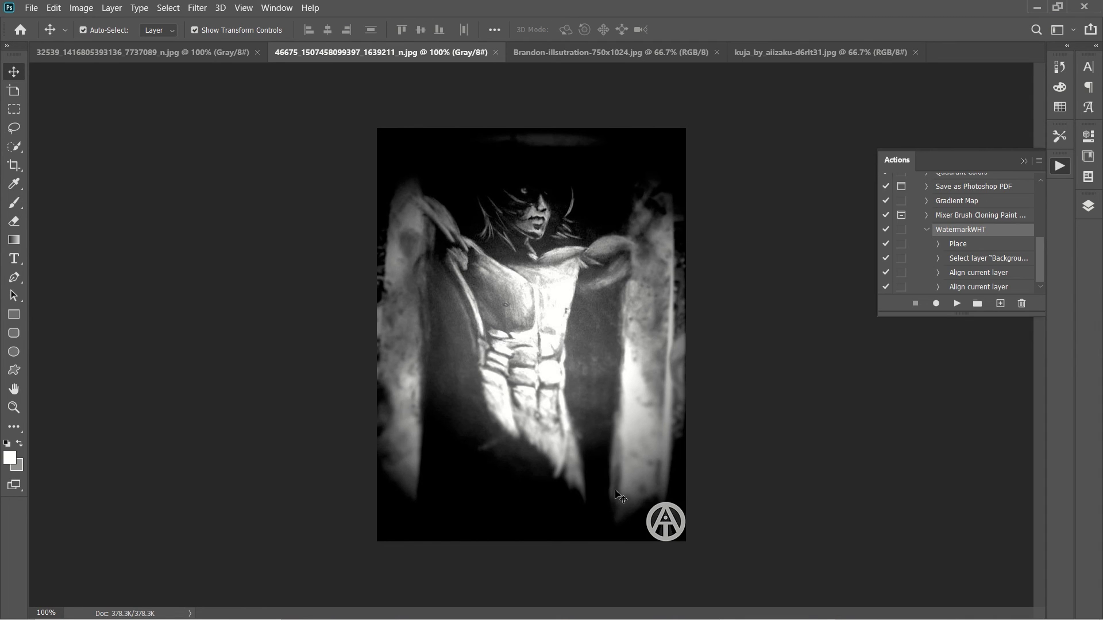
{"action": "left_click", "coordinate": [120, 51]}
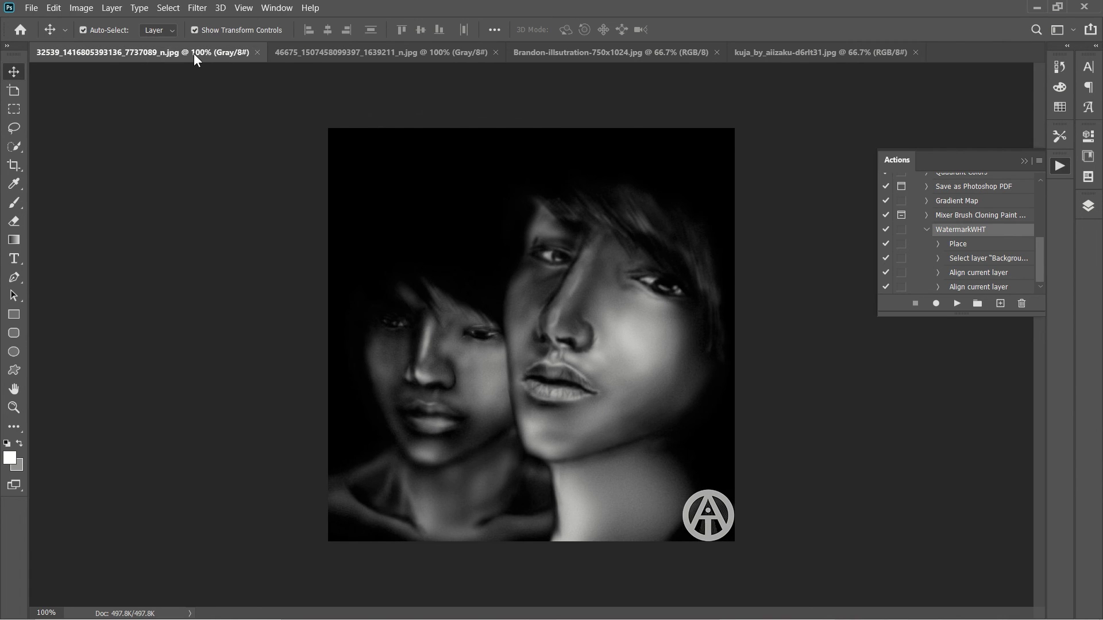
{"action": "left_click", "coordinate": [293, 52]}
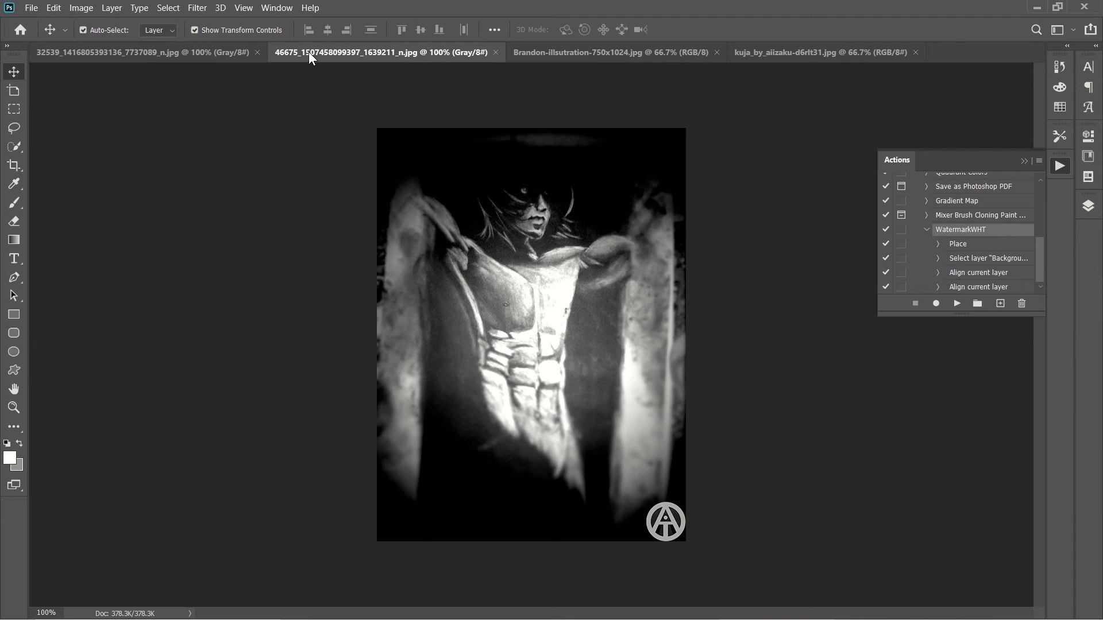
{"action": "left_click", "coordinate": [543, 54]}
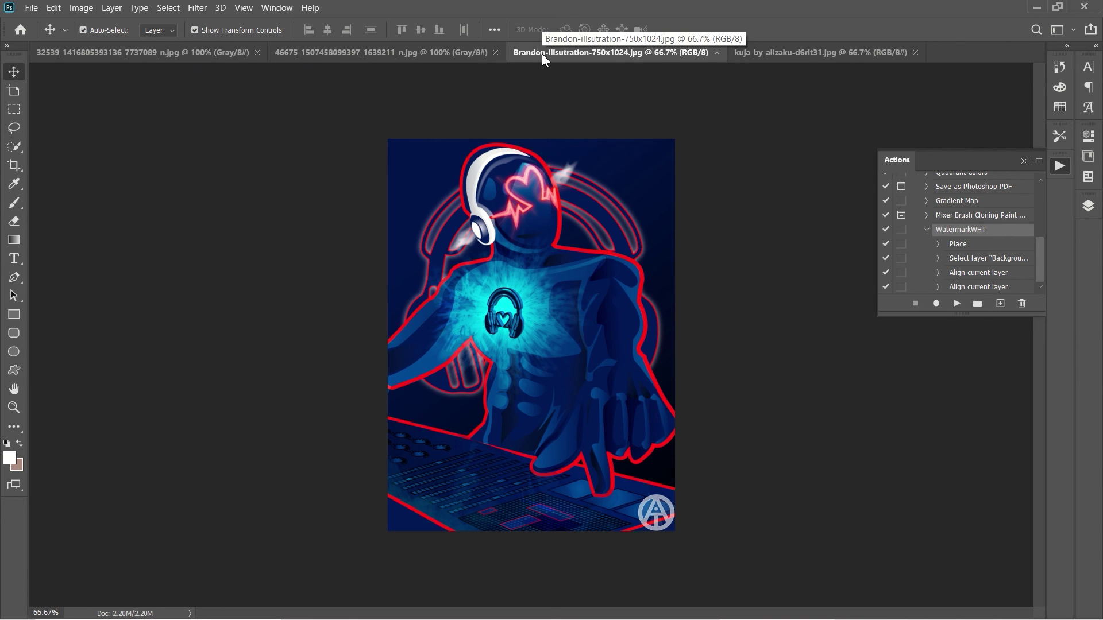
{"action": "left_click", "coordinate": [786, 57]}
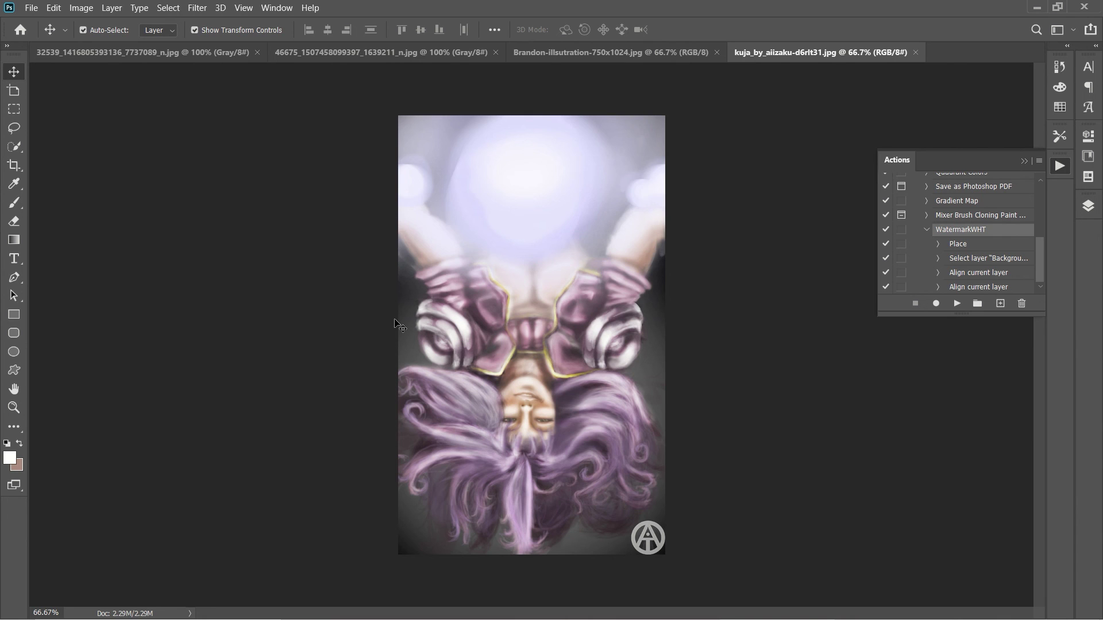
{"action": "left_click", "coordinate": [574, 52]}
{"action": "left_click", "coordinate": [394, 57]}
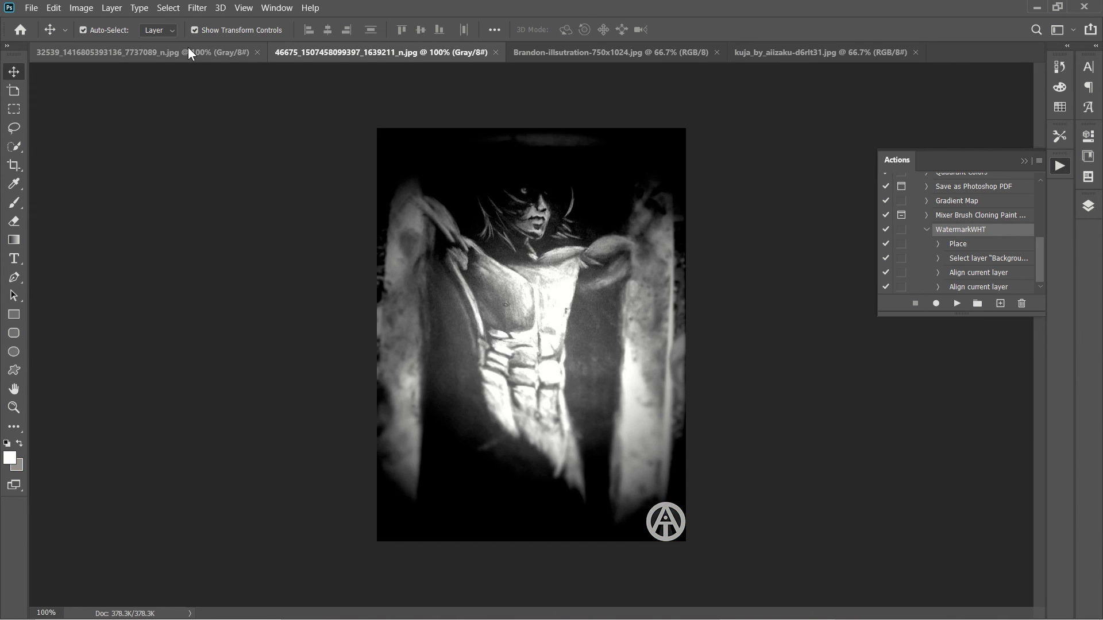
{"action": "left_click", "coordinate": [188, 48]}
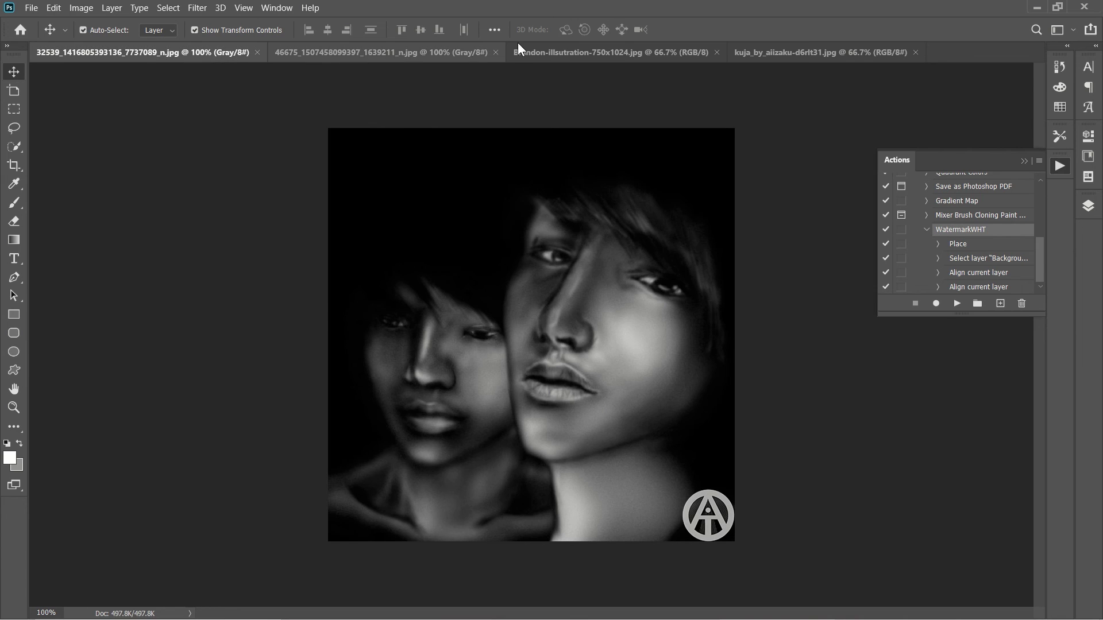
{"action": "left_click", "coordinate": [787, 47]}
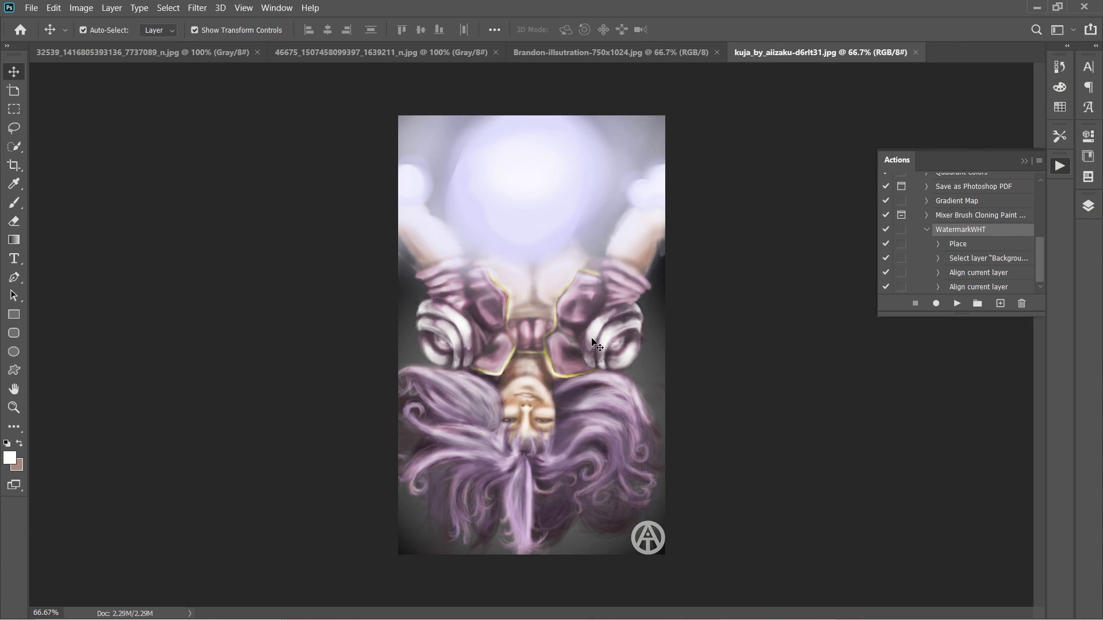
{"action": "mouse_move", "coordinate": [599, 5]}
{"action": "left_click", "coordinate": [493, 42]}
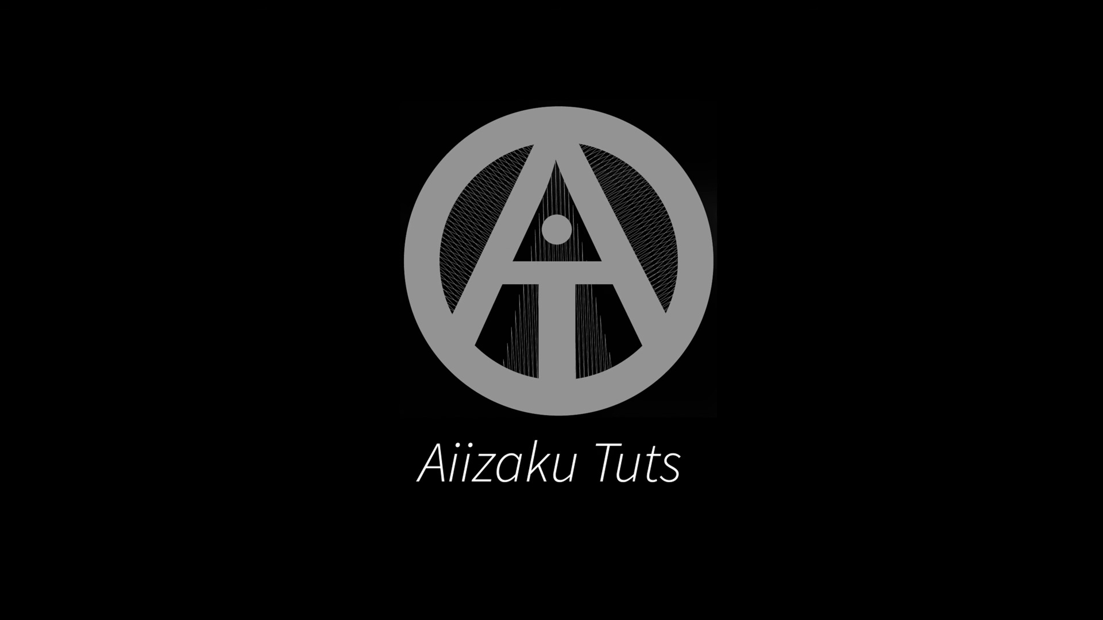